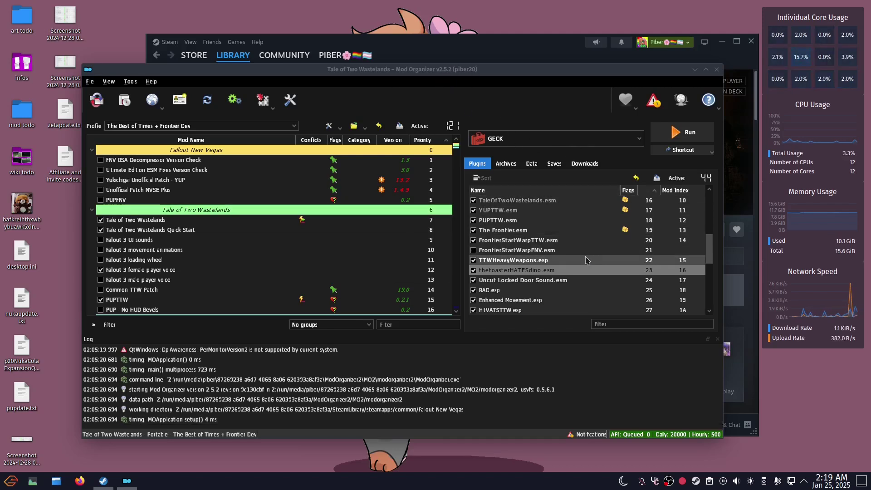
Step: Choose FNVEdit as the program to run through the mod manager and launch it
click(599, 140)
click(547, 228)
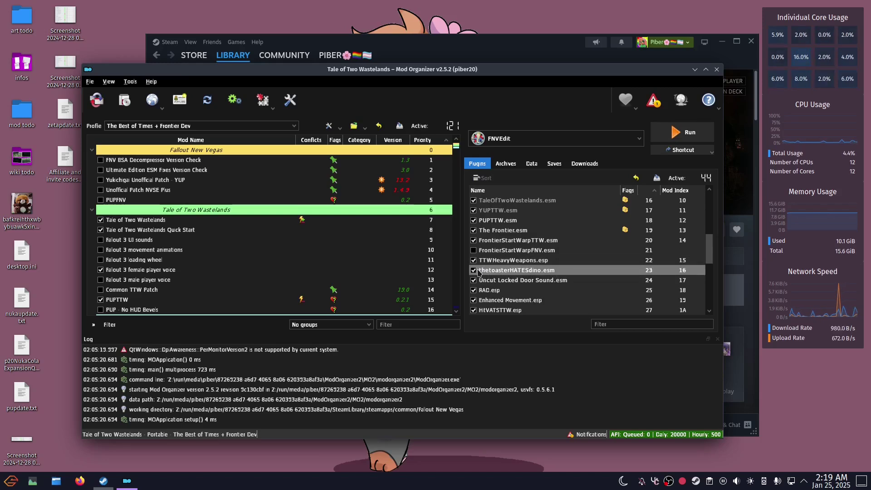
mouse_move(493, 274)
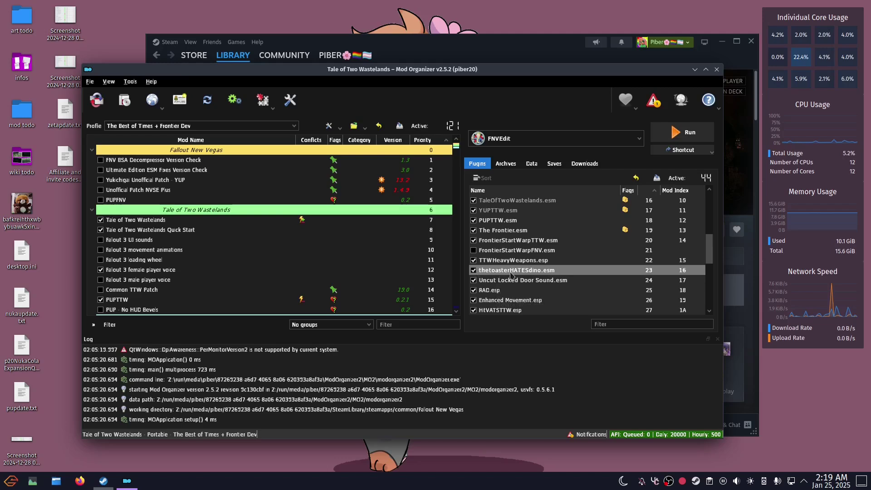
mouse_move(531, 272)
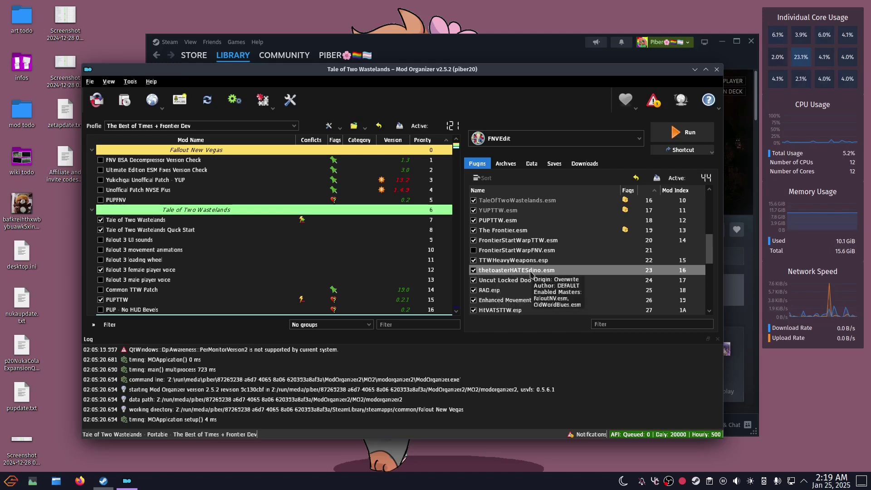
click(684, 136)
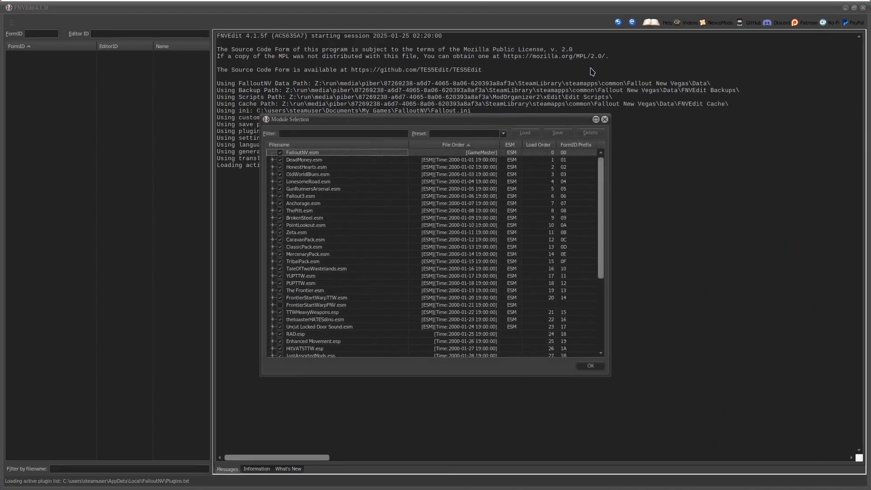
Step: Deselect all modules, select only PUPTTW.esm and thetoasterHATESdino.esm, and load them
right_click(367, 240)
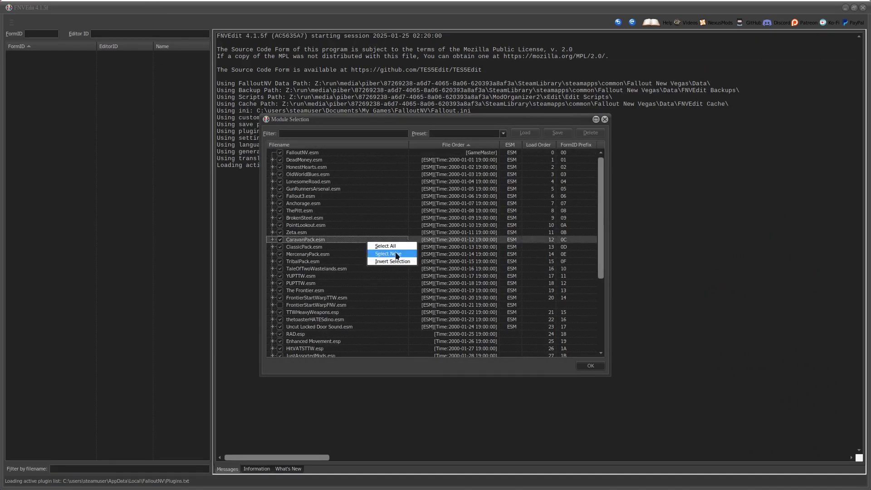
click(397, 256)
click(279, 283)
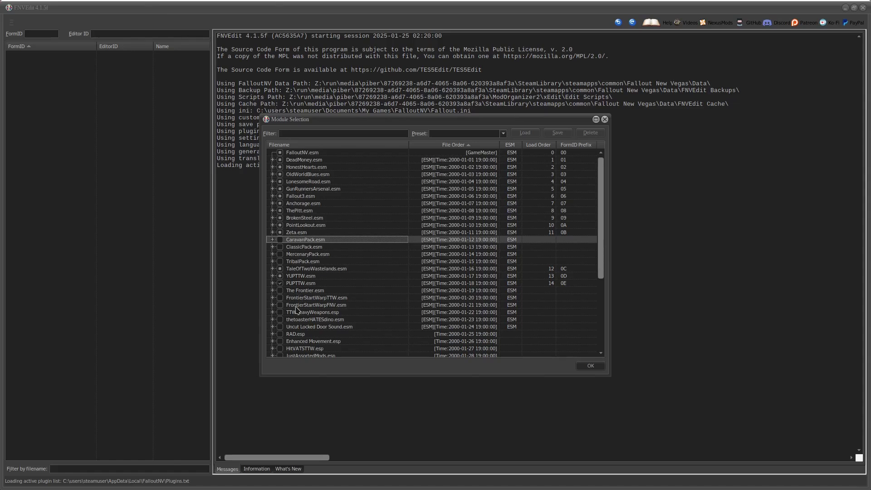
scroll(309, 312, down, 3)
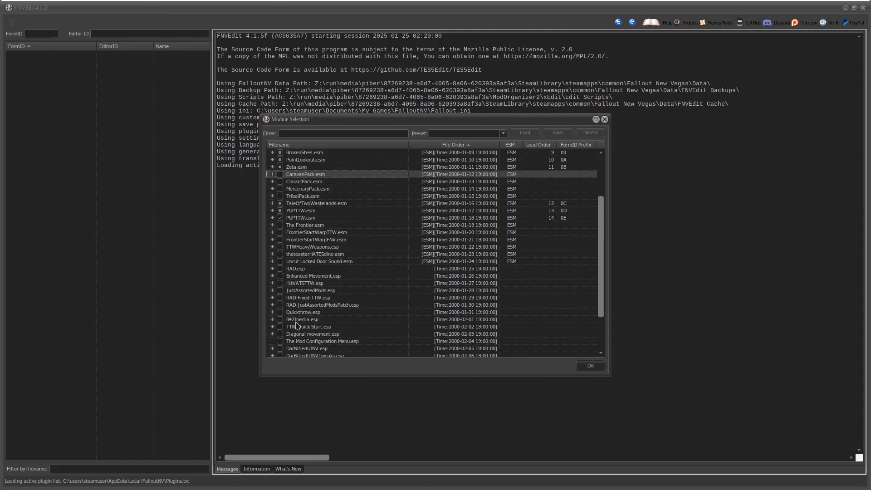
scroll(283, 294, down, 1)
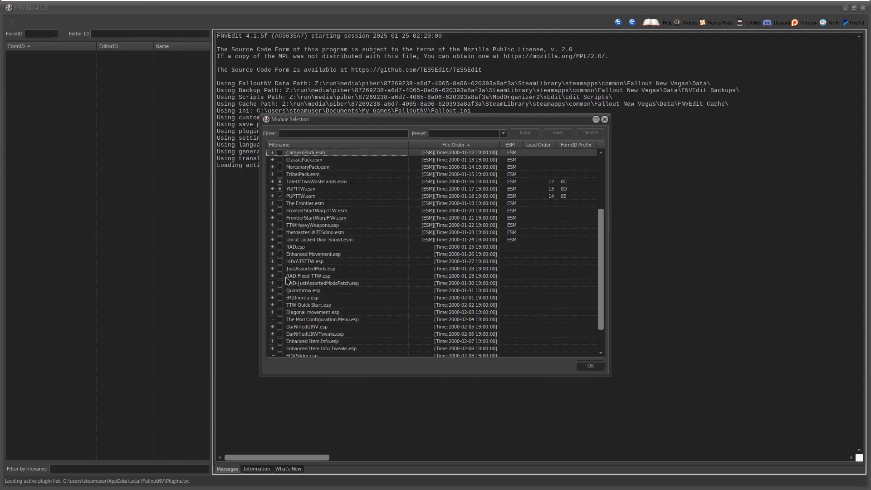
click(590, 365)
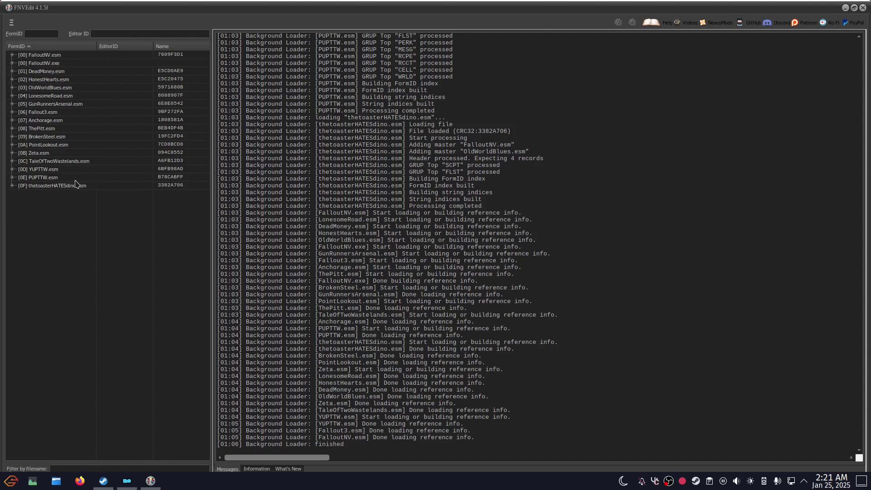
Step: Inspect the master files of thetoasterHATESdino.esm and its NVDLC03HQBuddiesToasterAllApplianceLIST record in the FormID List group
click(62, 186)
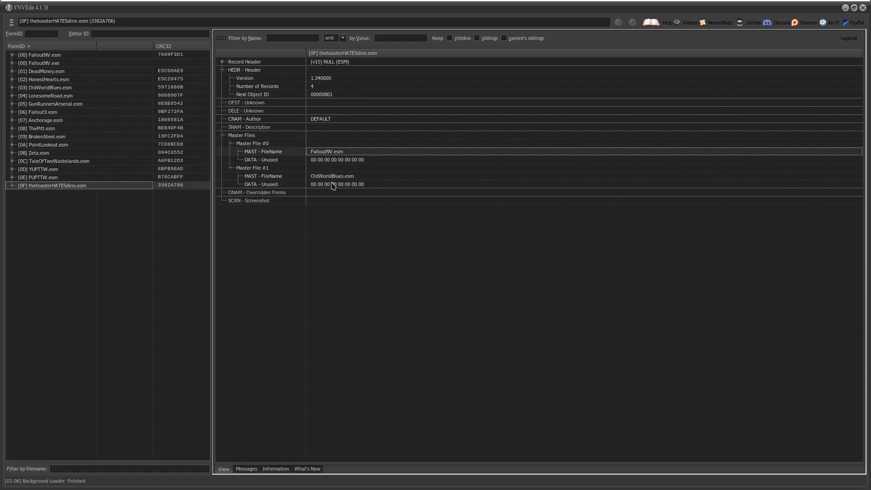
click(12, 186)
click(20, 202)
click(37, 210)
click(36, 209)
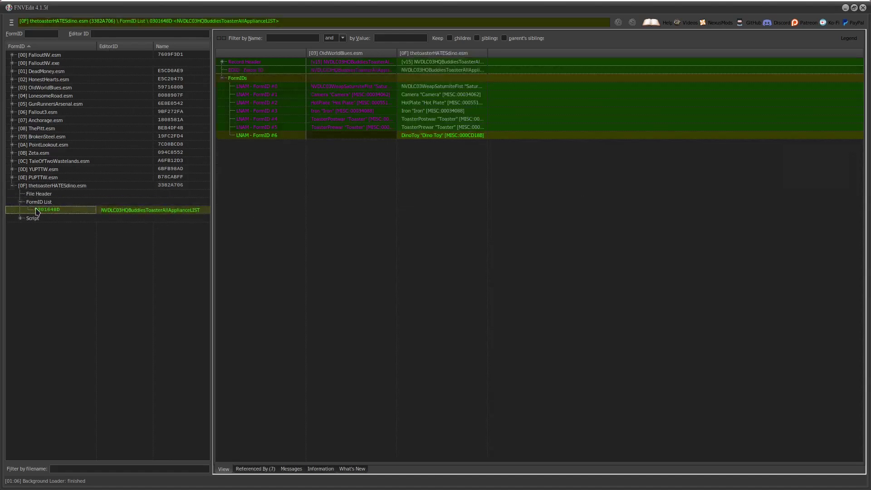
click(431, 135)
click(460, 127)
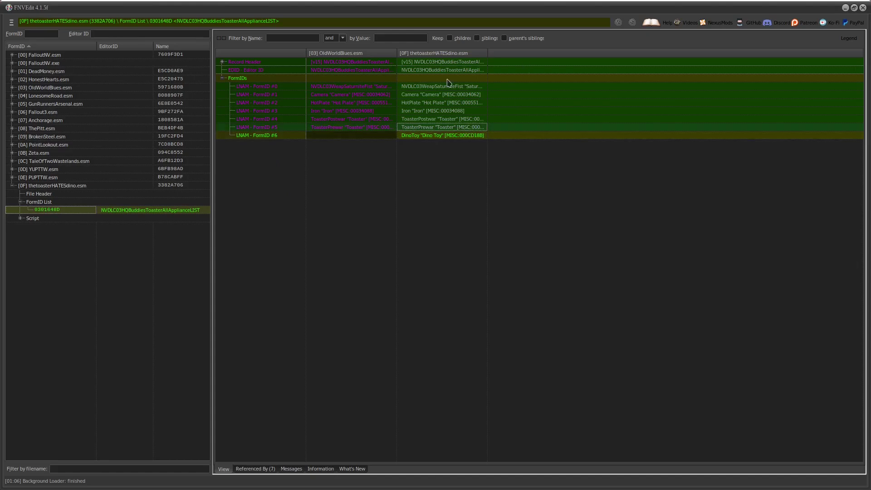
Step: Open the plugin's NVDLC03SinkToasterOfDoomSCRIPT record and examine its local variables and references across the loaded files
click(20, 218)
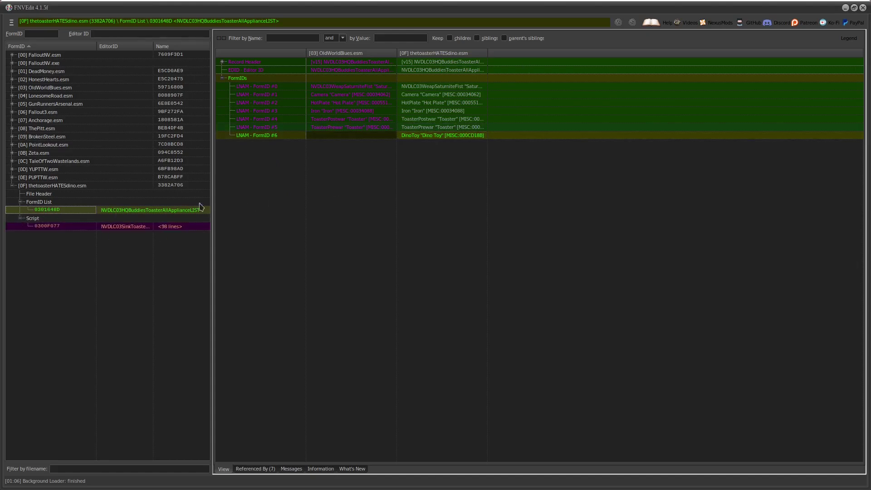
click(42, 228)
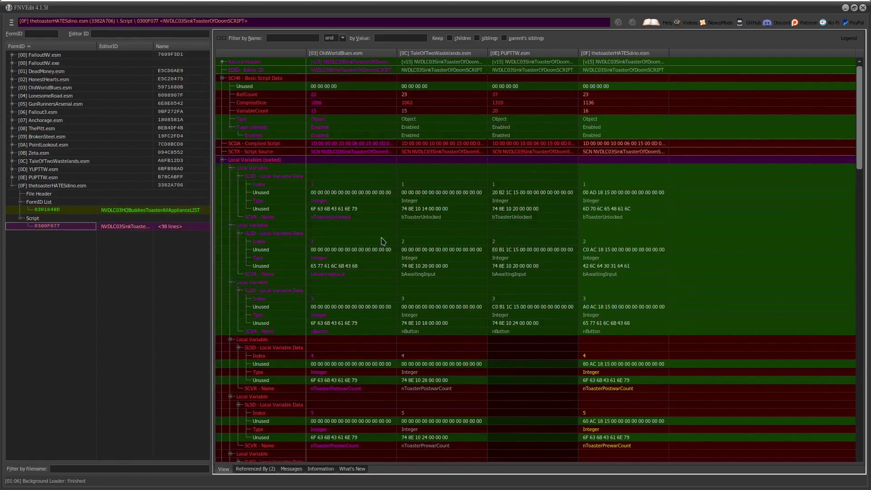
scroll(539, 163, down, 6)
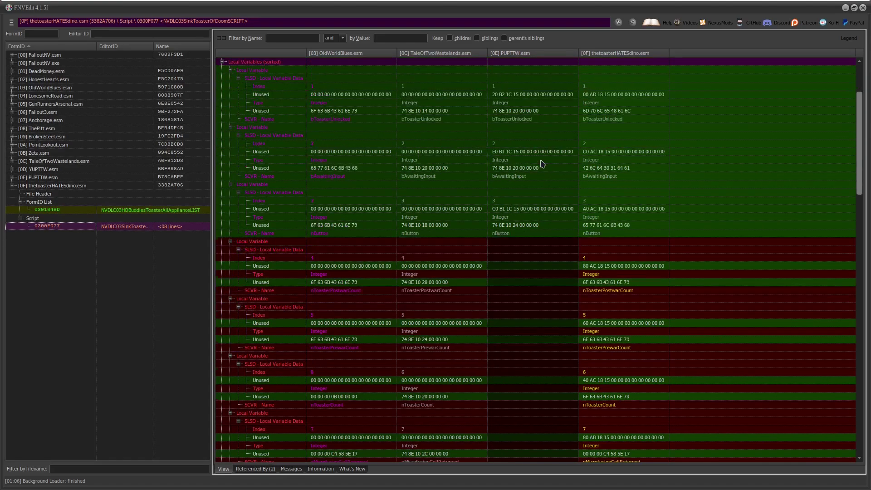
scroll(540, 181, up, 6)
drag(857, 119, 837, 384)
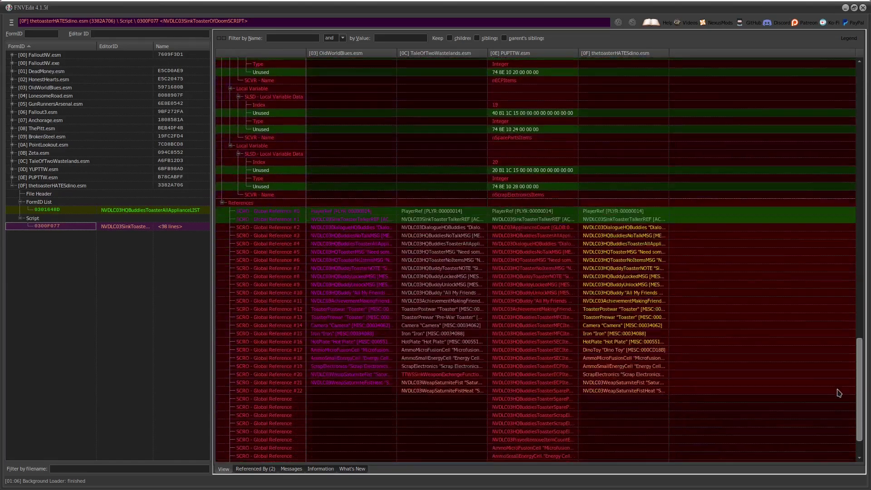
Step: Check the thetoasterHATESdino.esm header again, then compare the toaster script's overrides across the four plugins
click(50, 185)
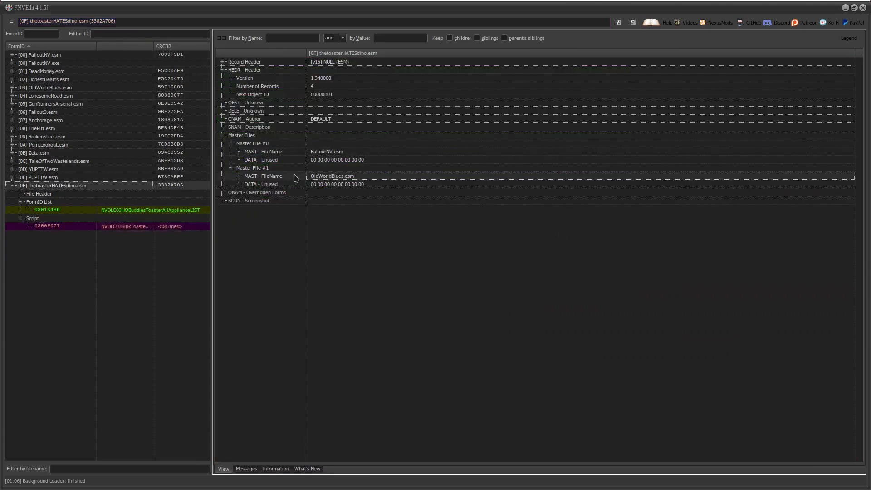
click(66, 226)
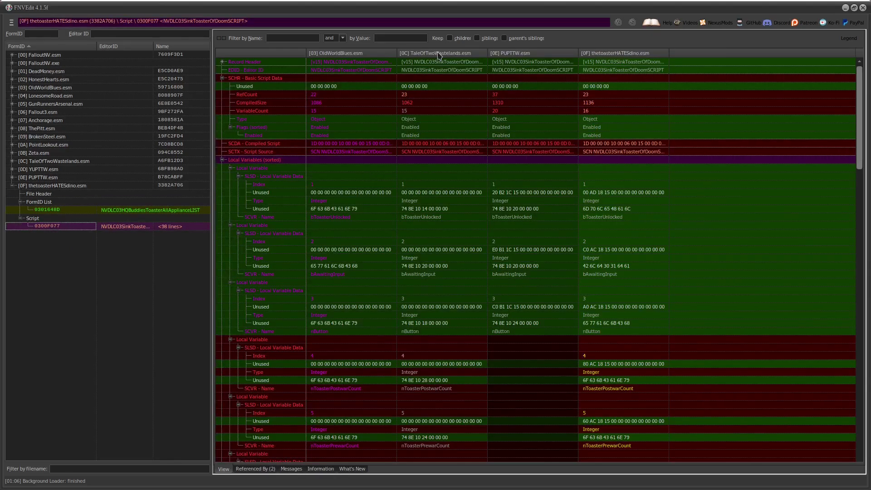
scroll(453, 277, down, 13)
drag(859, 159, 844, 64)
scroll(722, 185, down, 4)
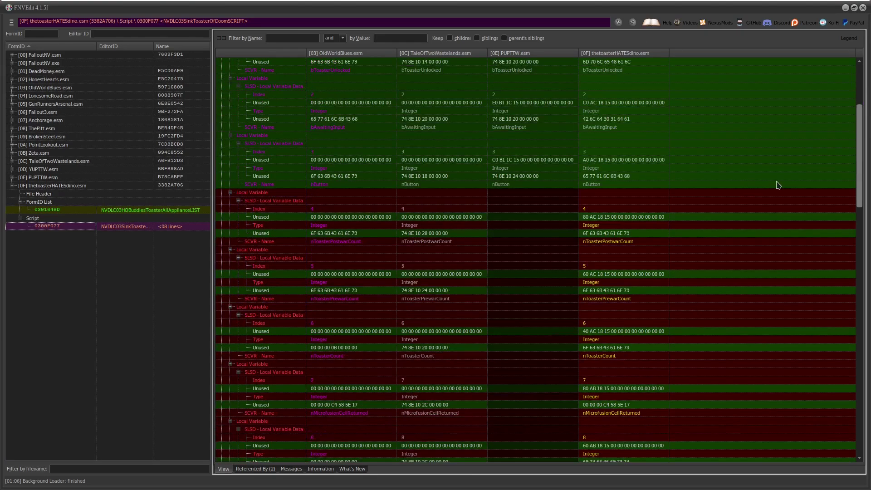
scroll(808, 200, up, 4)
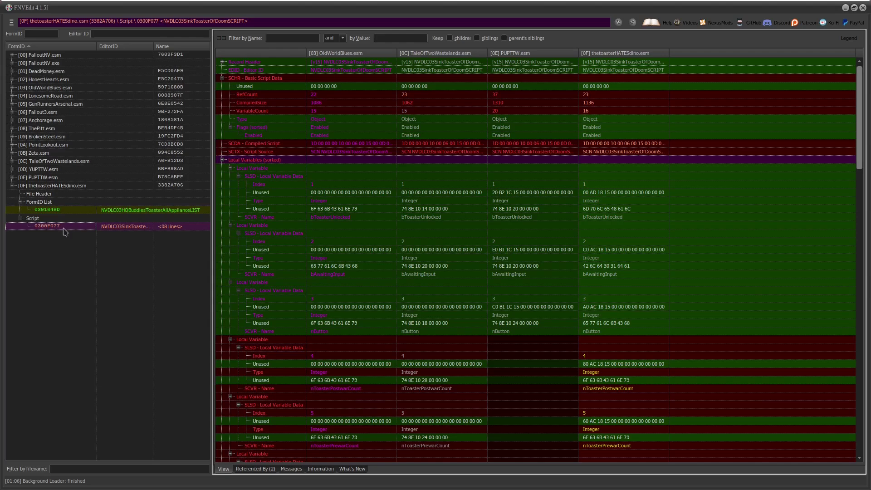
right_click(64, 229)
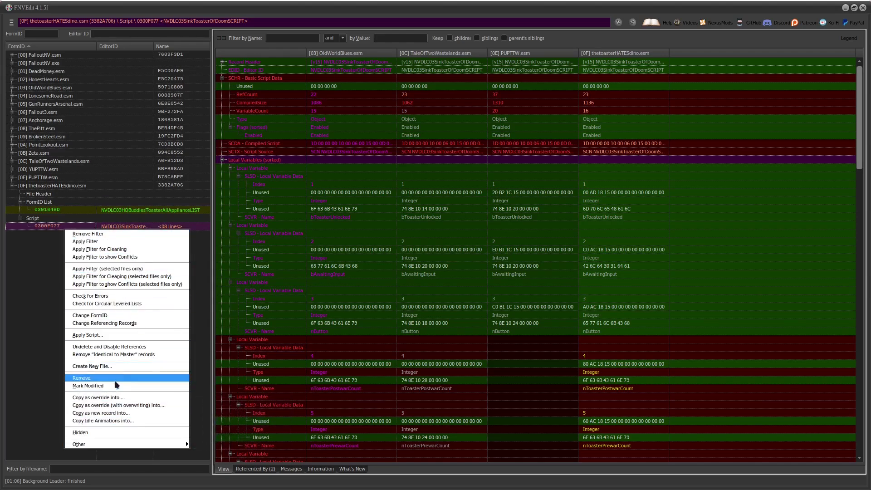
click(663, 120)
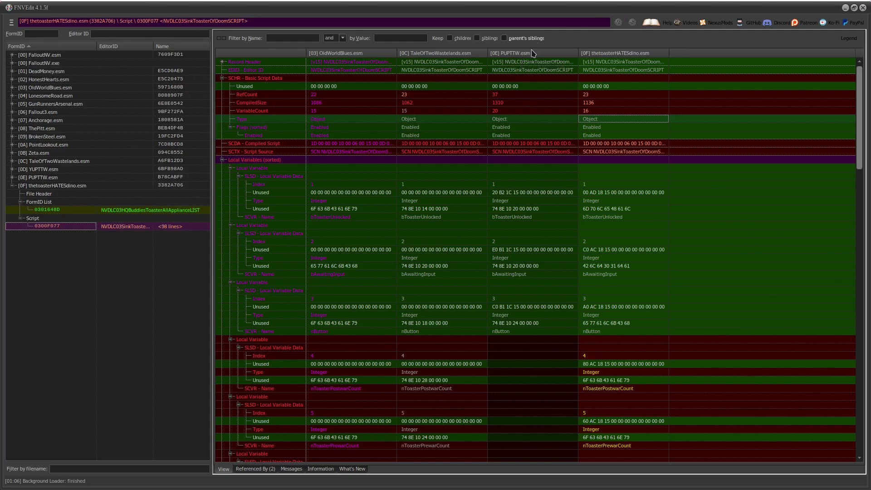
click(554, 275)
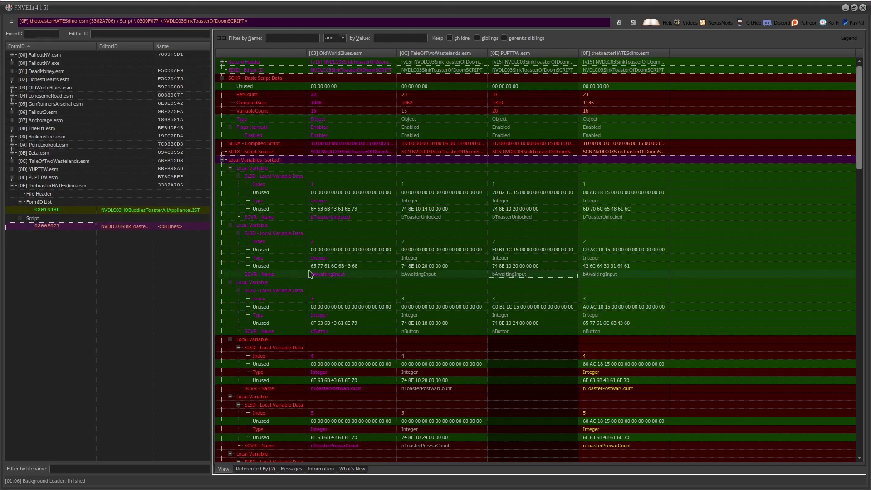
right_click(68, 228)
click(51, 419)
click(554, 177)
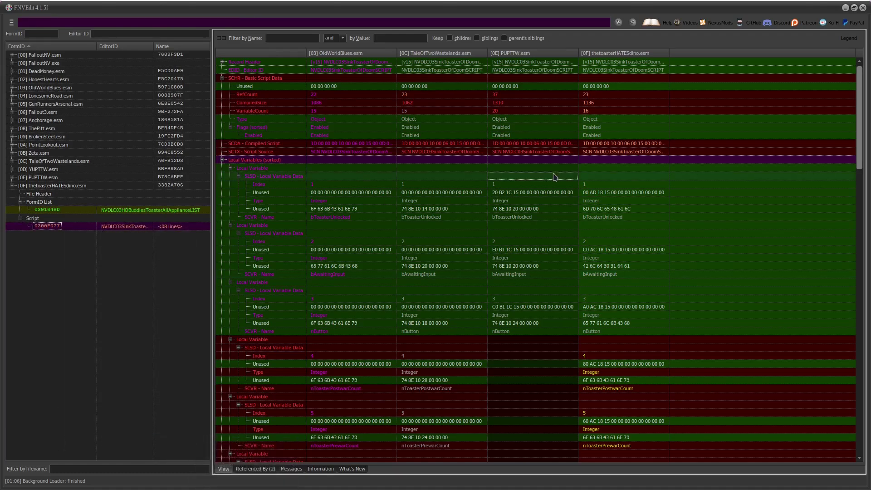
Step: Open the script source from thetoasterHATESdino.esm in an enlarged viewer window and view its final MenuMode block
click(625, 143)
click(611, 199)
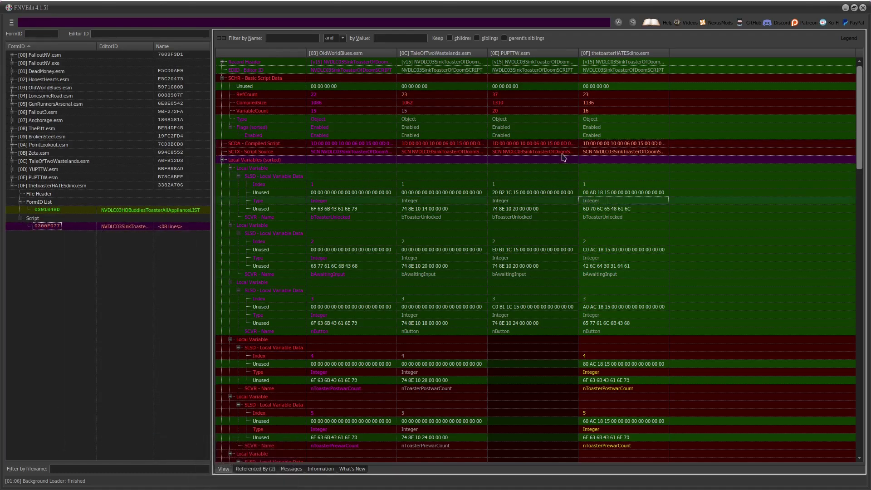
double_click(612, 151)
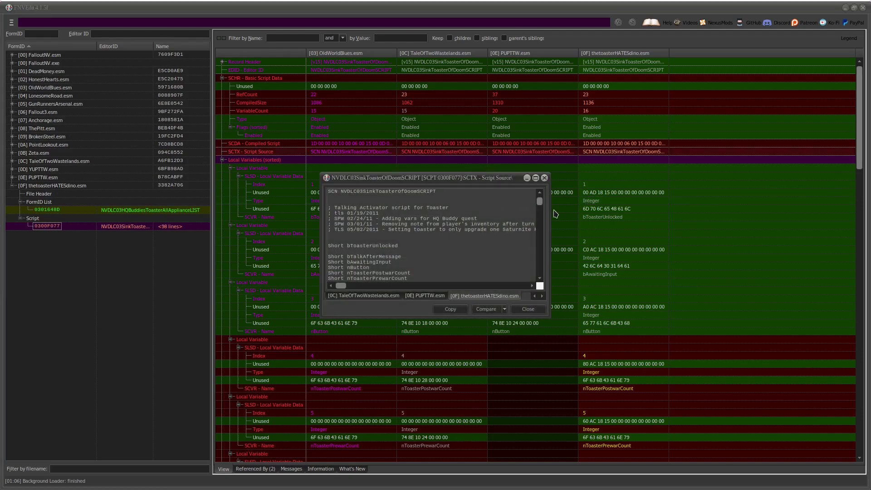
drag(322, 176, 135, 45)
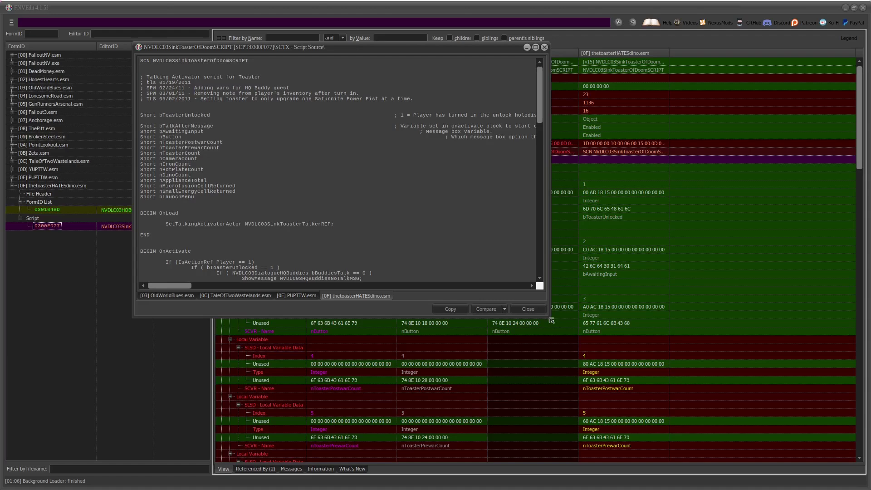
drag(550, 322, 746, 420)
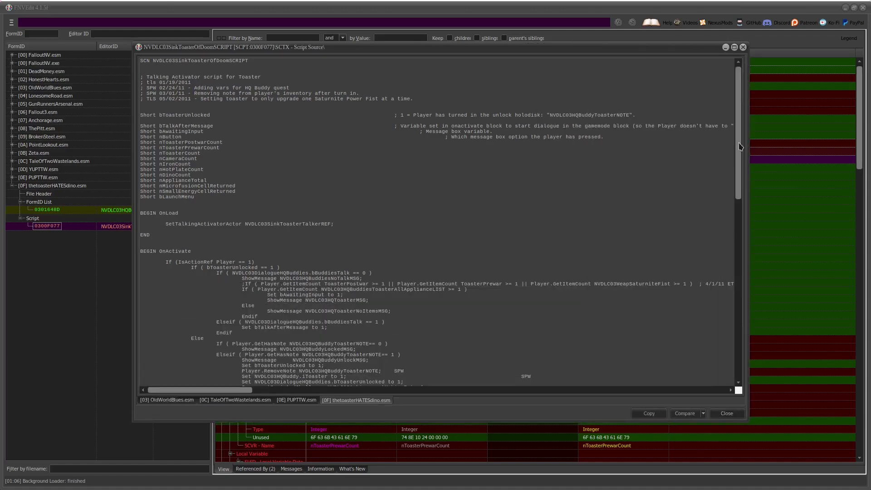
drag(740, 144, 740, 322)
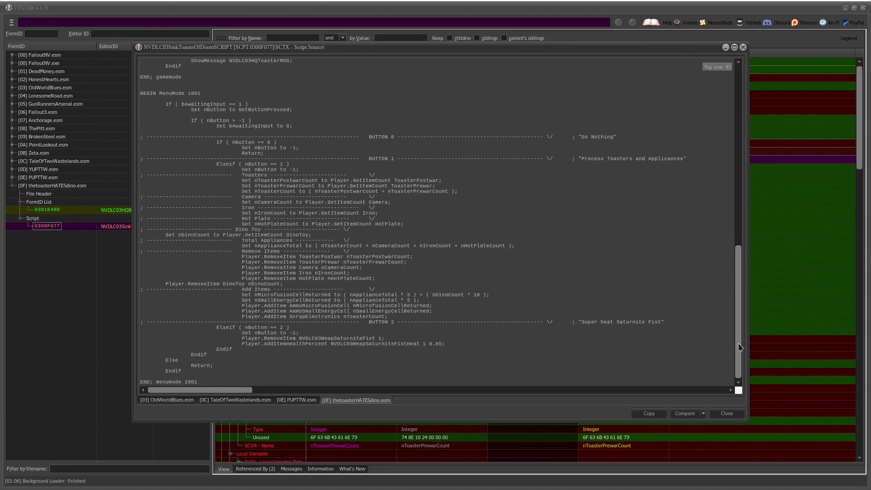
Step: Show the OldWorldBlues.esm version of the script source and examine the appliance-processing section of its MenuMode block
click(179, 401)
scroll(485, 240, down, 15)
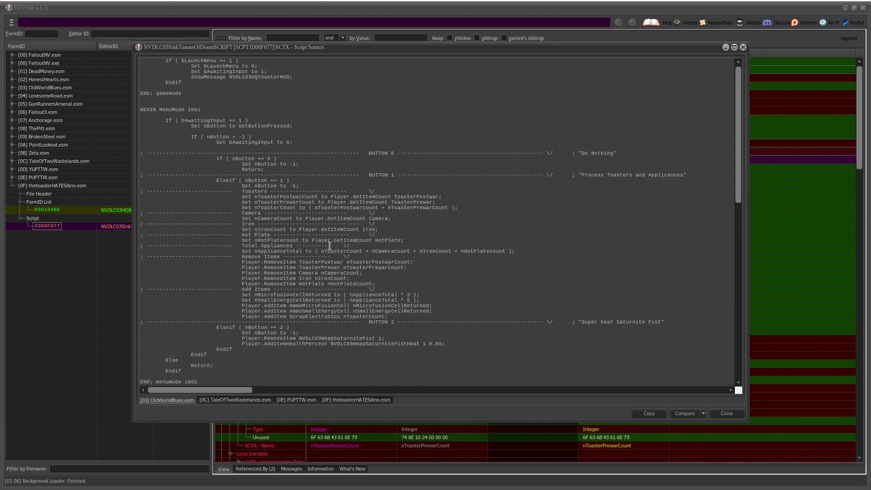
drag(483, 349, 132, 229)
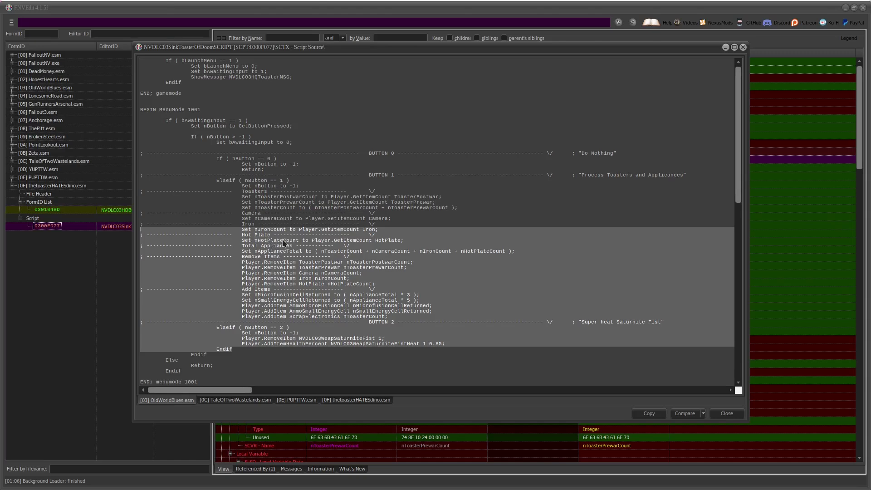
click(424, 308)
drag(246, 295, 392, 298)
click(489, 314)
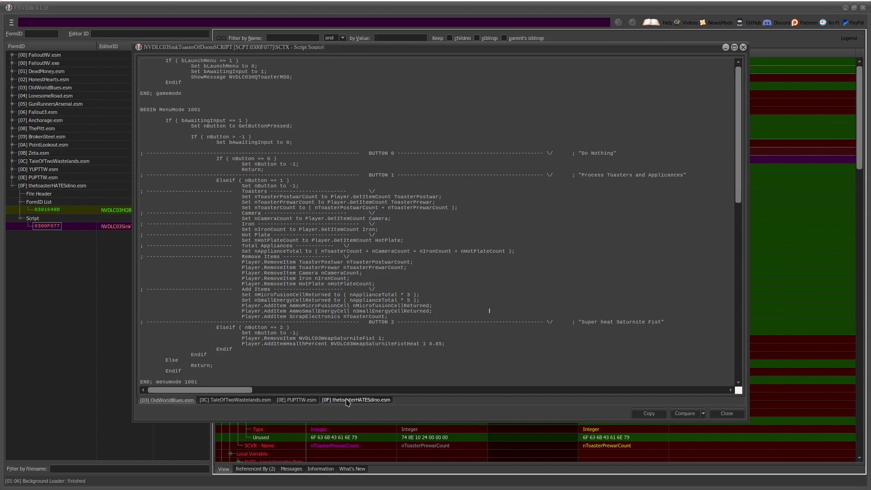
Step: Compare the OldWorldBlues.esm and thetoasterHATESdino.esm script sources by alternating between them, ending on thetoasterHATESdino.esm
click(167, 400)
click(350, 401)
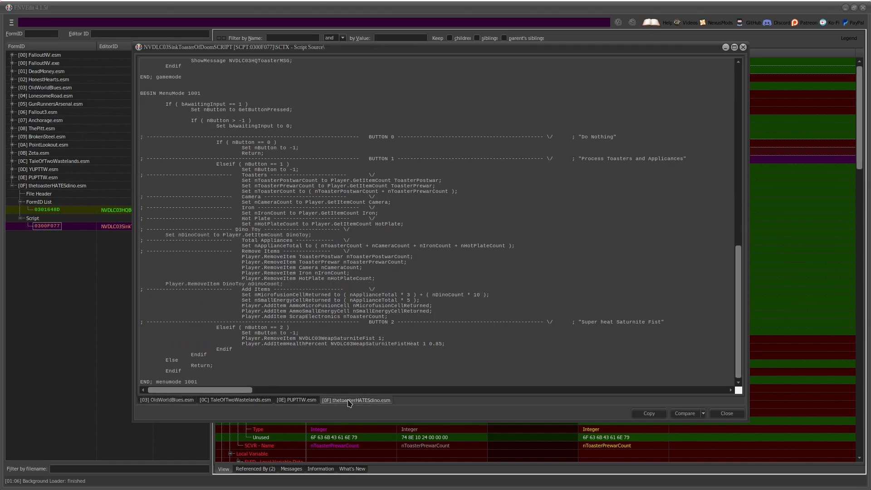
click(186, 400)
click(357, 401)
click(169, 402)
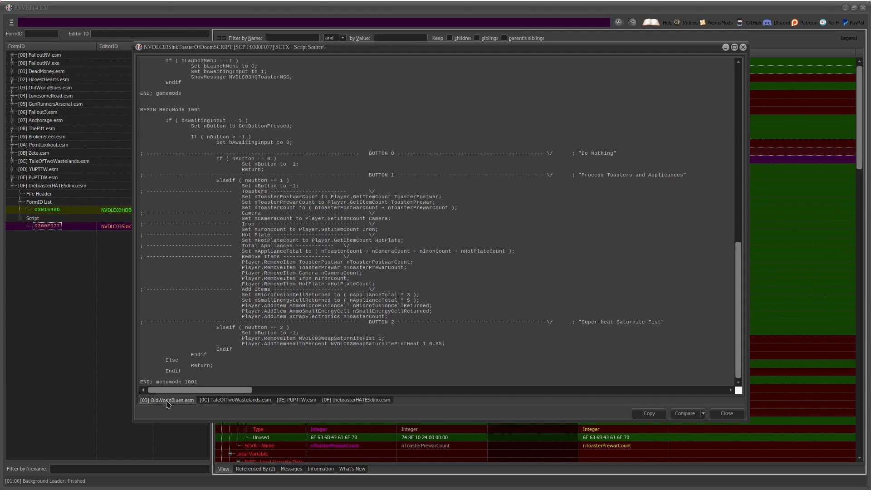
click(368, 403)
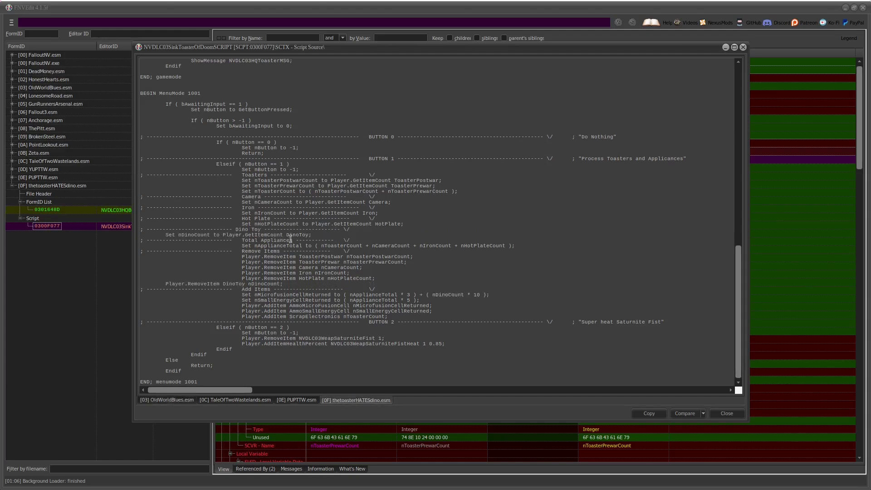
Step: Check the nDinoCount variable declaration at the start of thetoasterHATESdino.esm's script source, then return to its final MenuMode block
drag(191, 237, 344, 241)
scroll(742, 222, up, 1)
scroll(742, 222, up, 20)
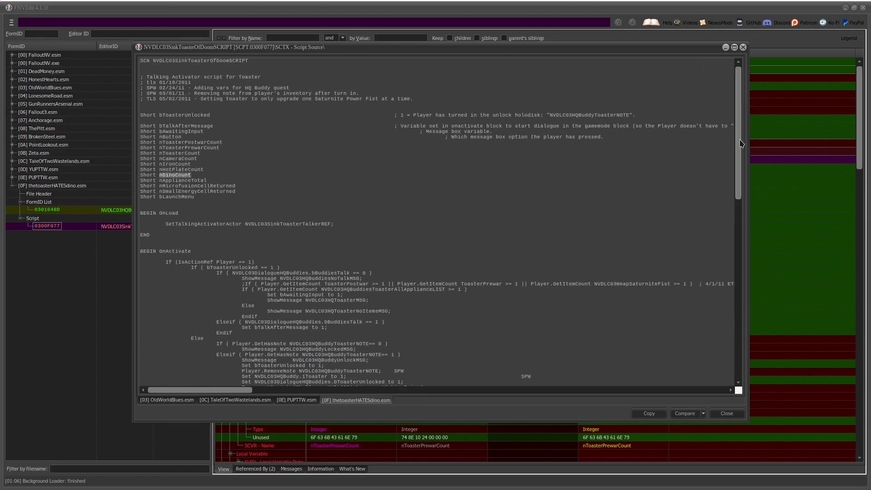
scroll(738, 145, down, 20)
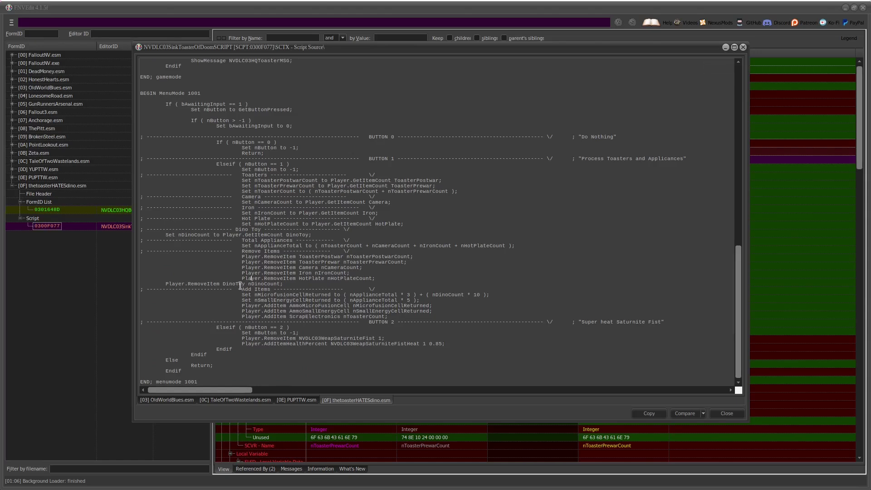
Step: Compare the MenuMode block with the OldWorldBlues.esm version, then examine thetoasterHATESdino.esm's Dino Toy count and removal lines
click(167, 399)
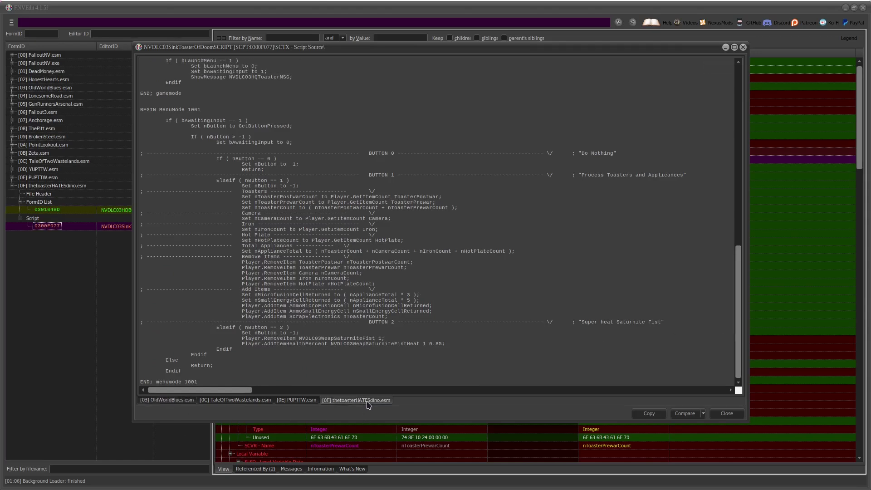
click(368, 401)
double_click(174, 284)
click(213, 229)
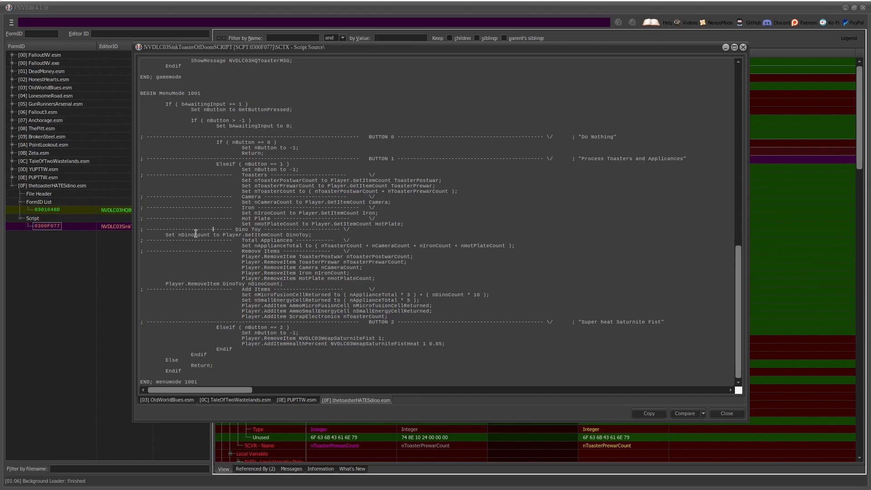
click(305, 234)
drag(169, 280, 267, 283)
Step: Examine the nMicrofusionCellReturned formula in the Add Items section, including its nApplianceTotal and nDinoCount terms
click(295, 298)
click(400, 298)
drag(247, 294, 330, 289)
click(490, 294)
drag(482, 294, 438, 295)
drag(254, 294, 416, 295)
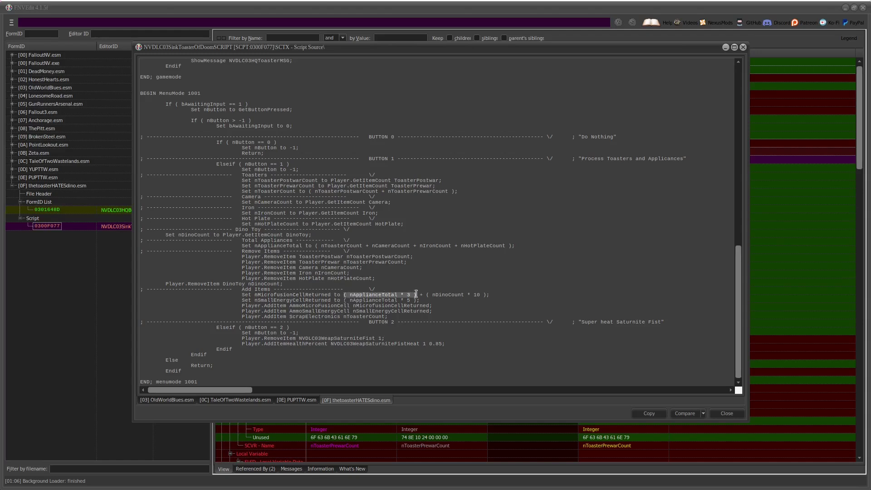
click(475, 295)
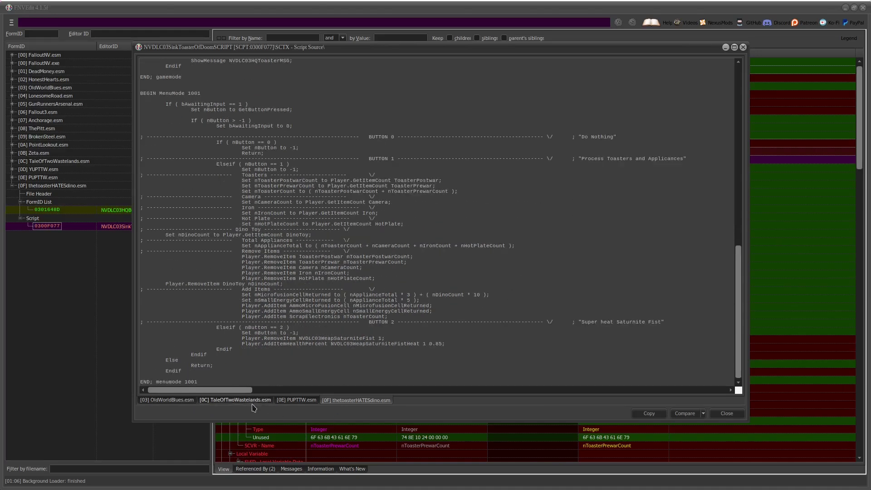
Step: Show the PUPTTW.esm version of the script source and highlight the Player.AddItem lines in its MenuMode block
click(297, 401)
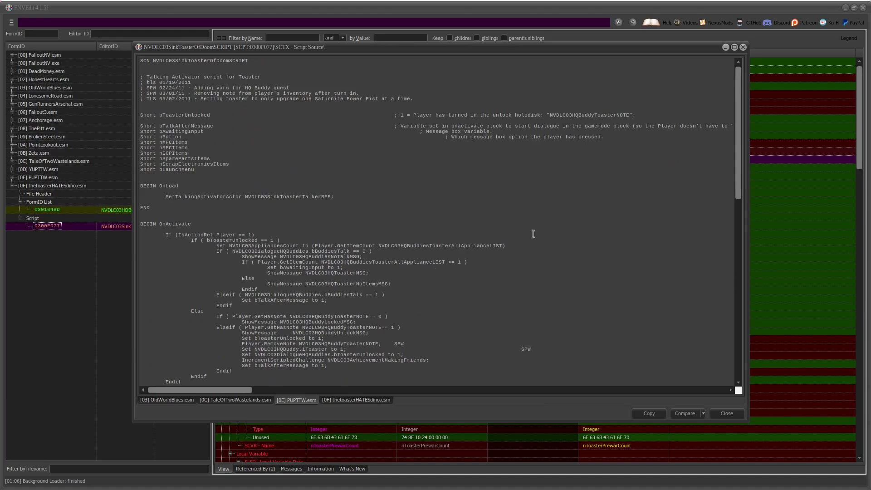
drag(738, 136, 732, 340)
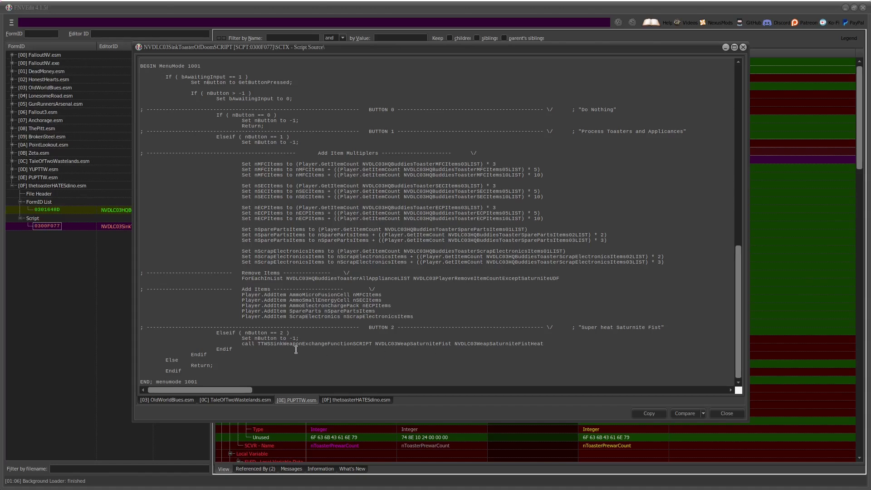
drag(240, 294, 429, 314)
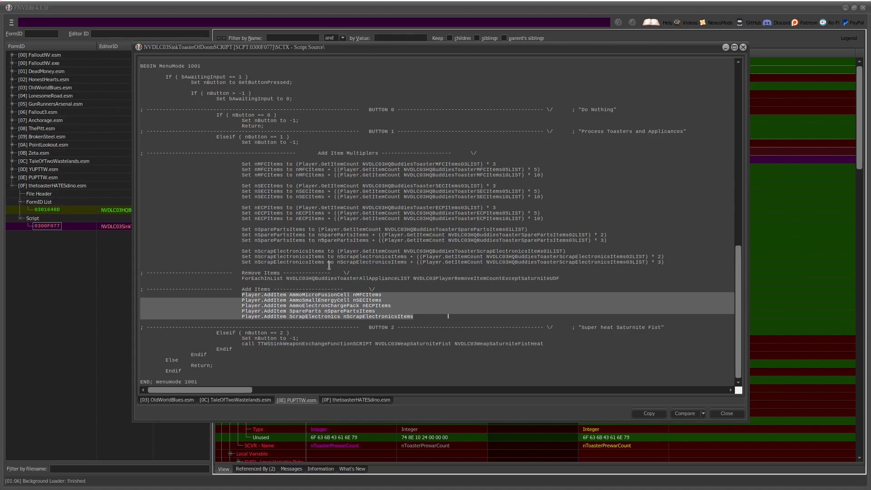
Step: Examine the AmmoMicroFusionCell line under Add Items and its nMFCItems variable
click(349, 300)
double_click(291, 295)
click(290, 294)
double_click(290, 295)
click(296, 294)
drag(243, 296, 244, 299)
click(237, 295)
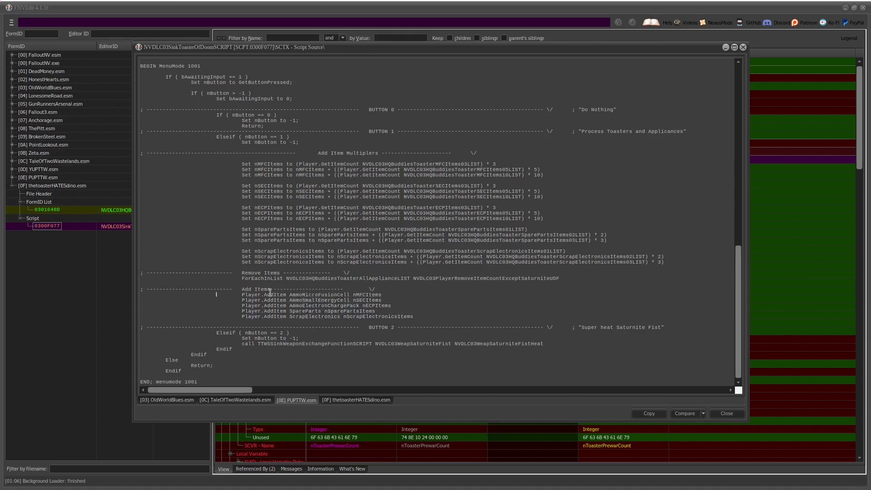
double_click(359, 295)
Step: Trace nMFCItems through the Add Item Multipliers section to the NVDLC03HQBuddiesToasterMFCItems10LIST reference
drag(253, 164, 283, 176)
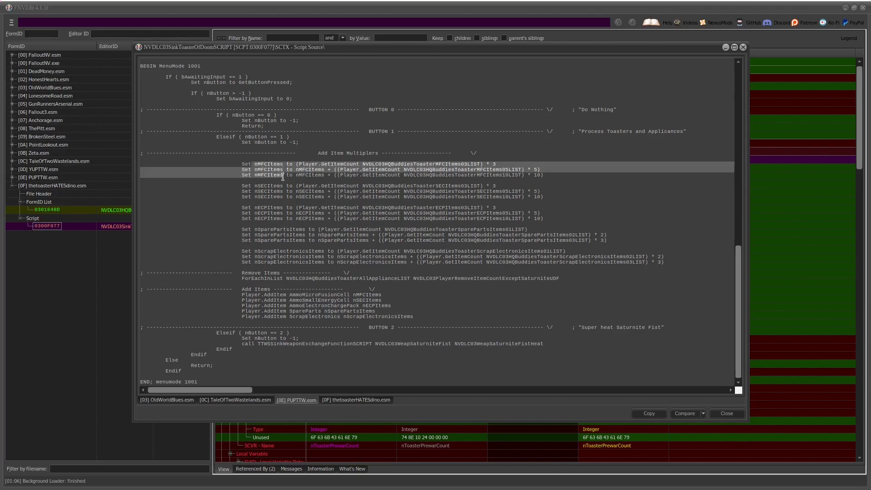
double_click(270, 165)
double_click(280, 175)
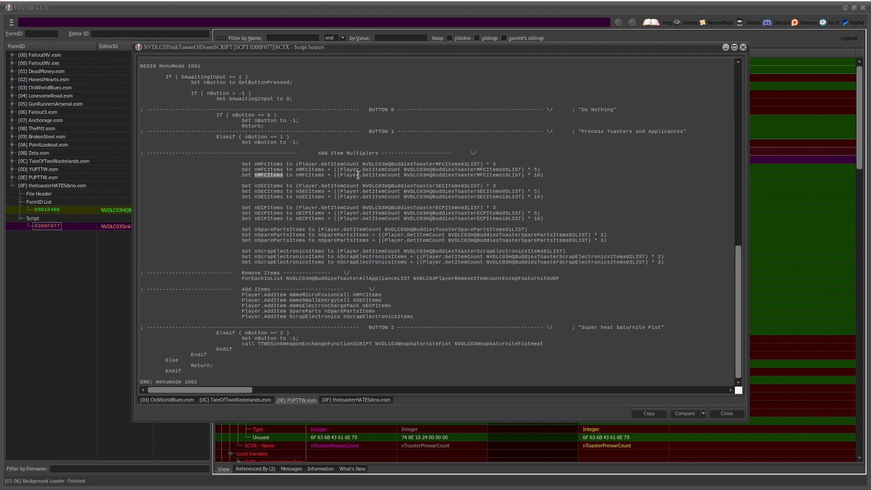
double_click(469, 175)
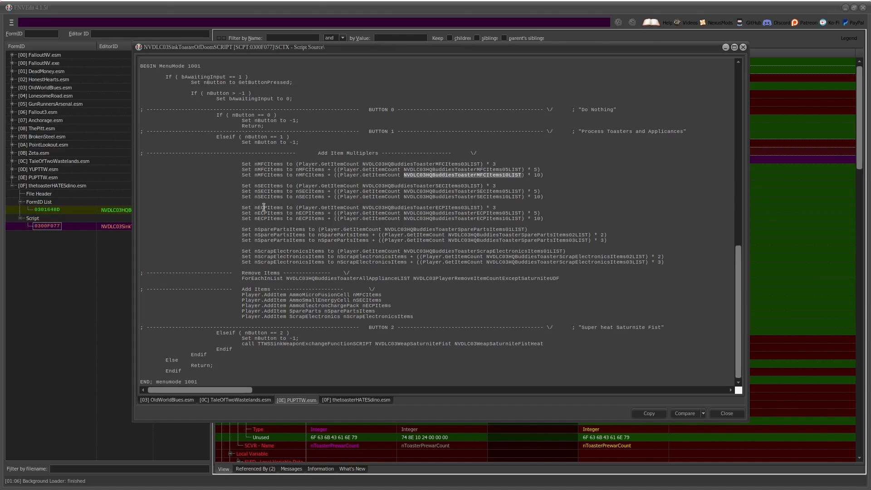
Step: Review the rest of PUPTTW.esm's toaster script, including the variable declarations at its start, and return to the multiplier section
scroll(264, 208, up, 3)
click(354, 228)
scroll(296, 179, up, 4)
scroll(335, 315, up, 6)
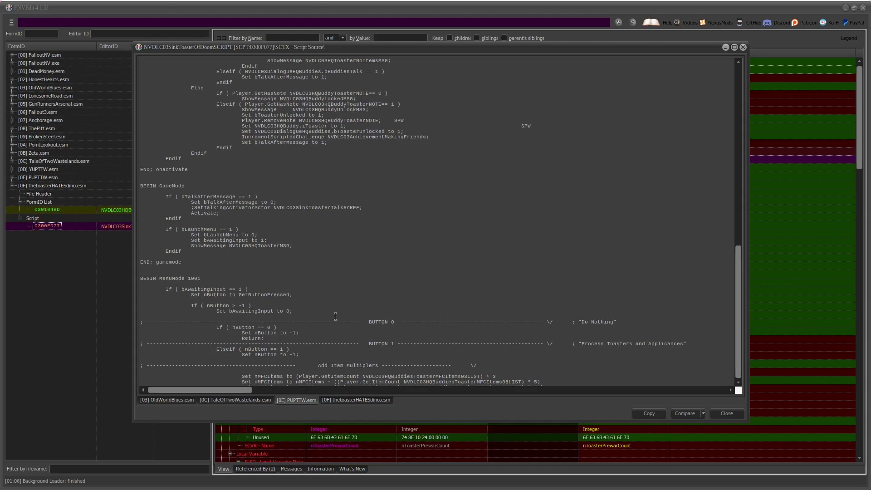
scroll(338, 317, down, 7)
scroll(394, 289, up, 20)
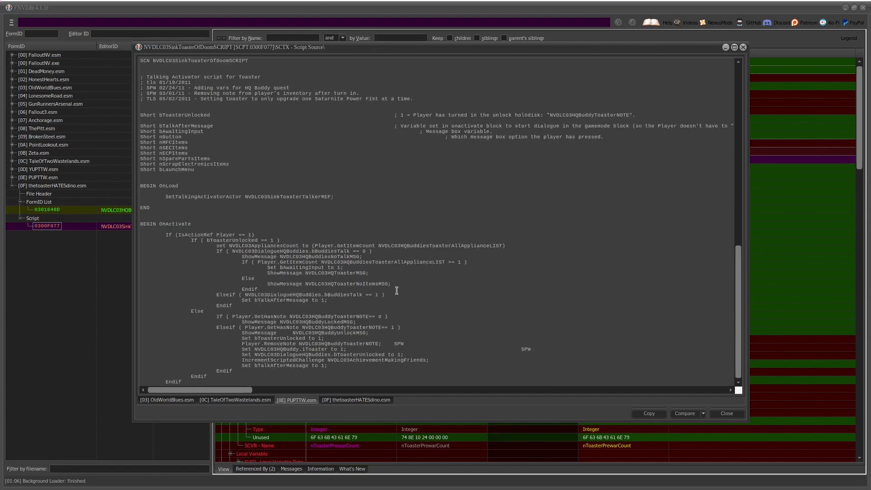
drag(197, 175, 170, 136)
scroll(229, 224, down, 20)
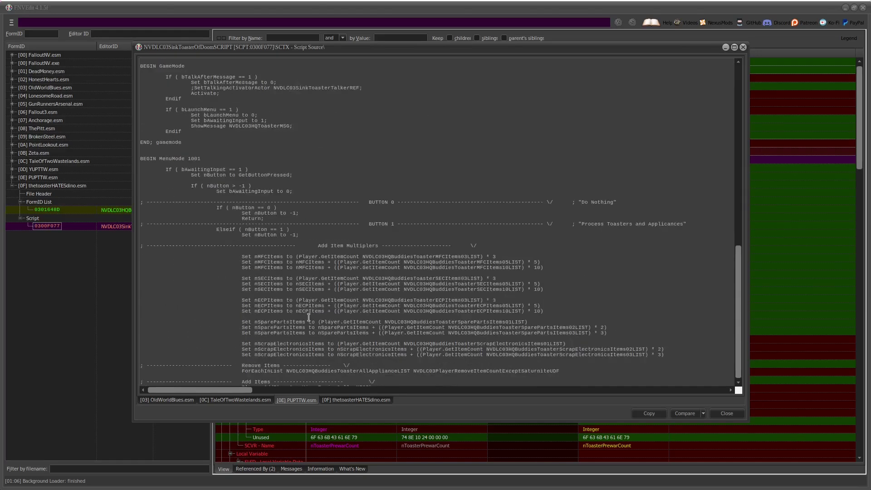
Step: Look over PUPTTW.esm's item multiplier lines once more, then close the script source viewer
drag(474, 251, 273, 157)
click(453, 283)
drag(445, 239, 279, 177)
click(425, 246)
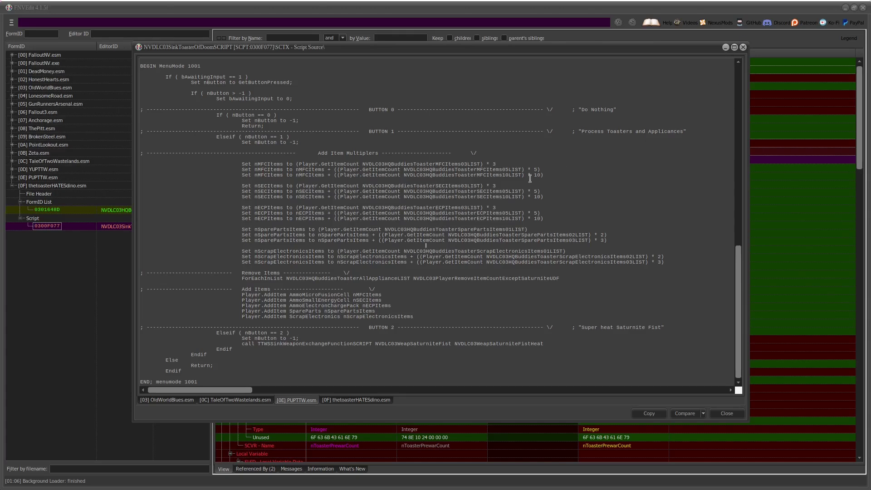
click(743, 47)
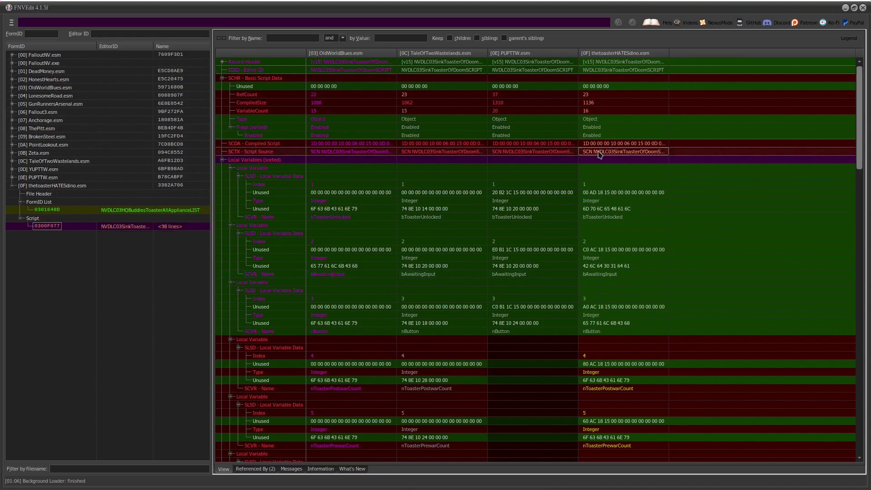
Step: Examine the toaster script's References list, widening the PUPTTW.esm column to show the full form list names
scroll(622, 272, down, 20)
scroll(624, 361, down, 10)
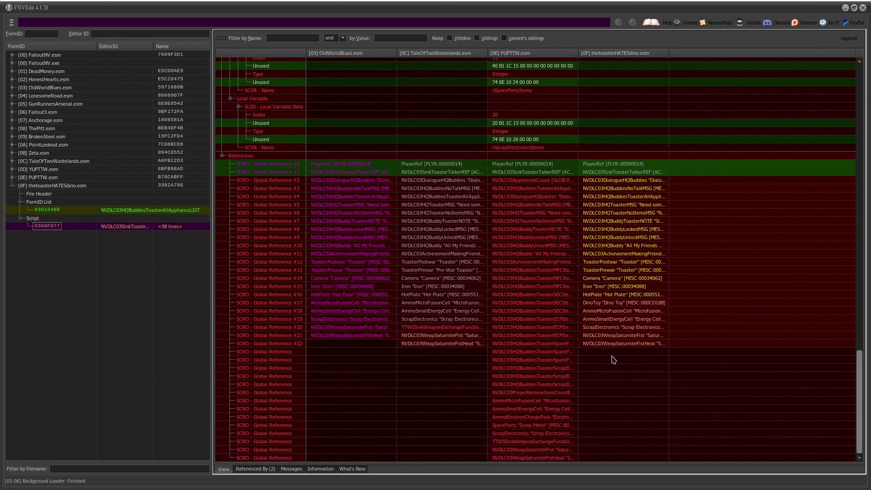
drag(580, 51, 713, 53)
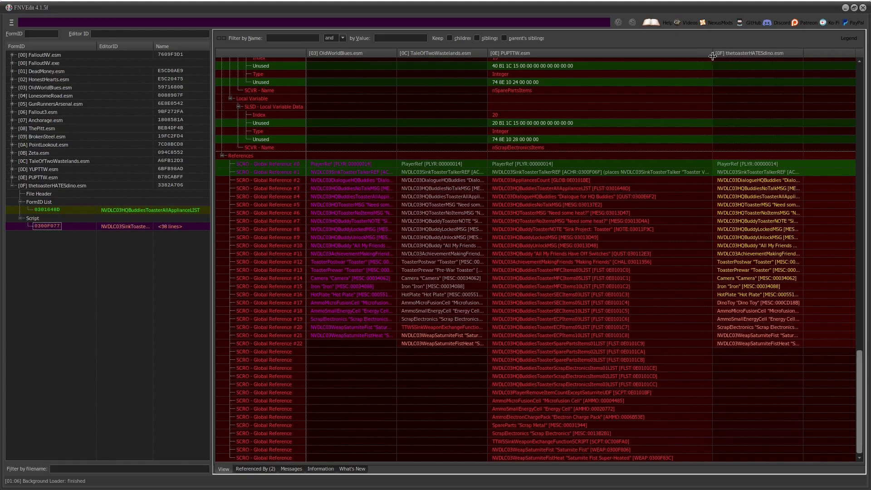
click(592, 312)
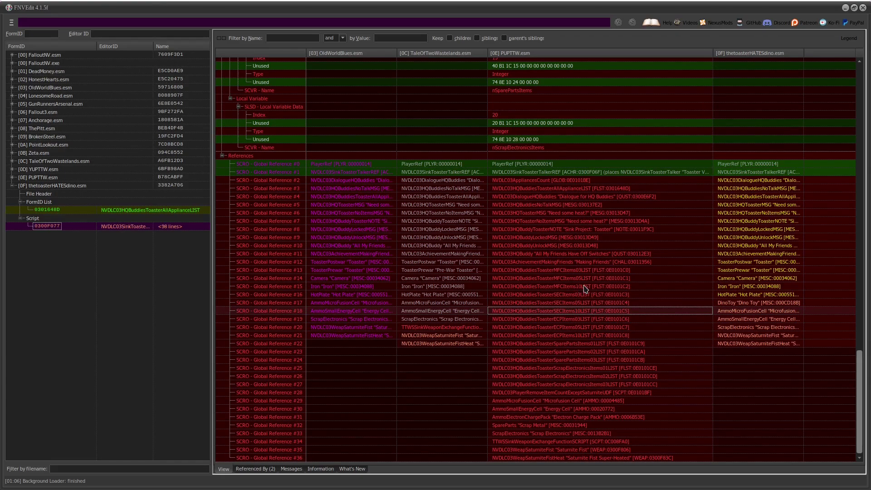
Step: Open PUPTTW.esm's NVDLC03HQBuddiesToasterMFCItems10LIST record from the references and widen the record tree to show full editor IDs
click(584, 287)
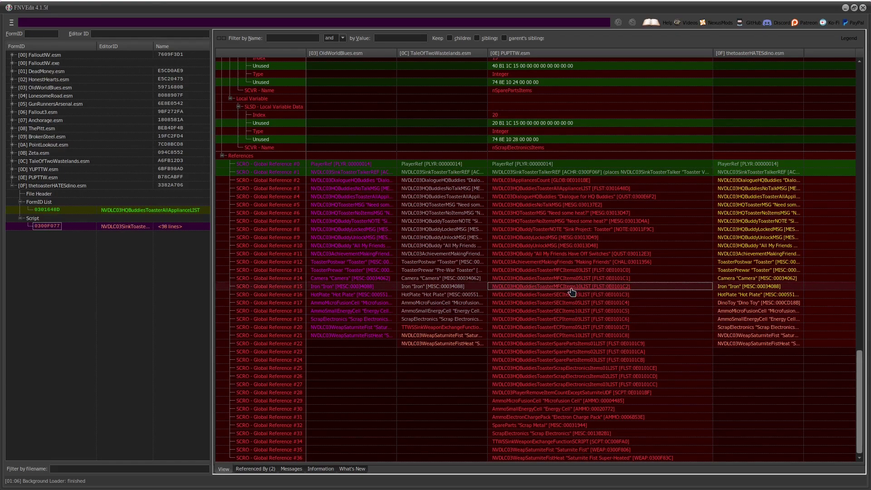
double_click(573, 291)
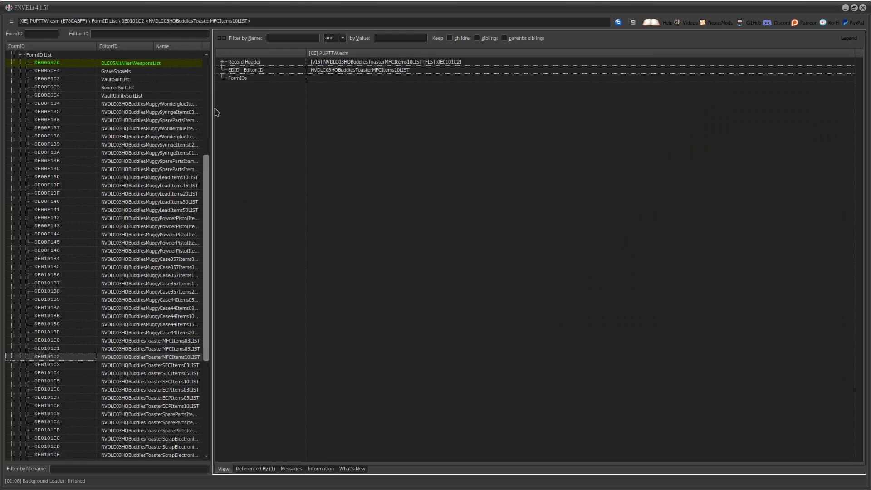
drag(212, 109, 307, 116)
drag(298, 325, 300, 363)
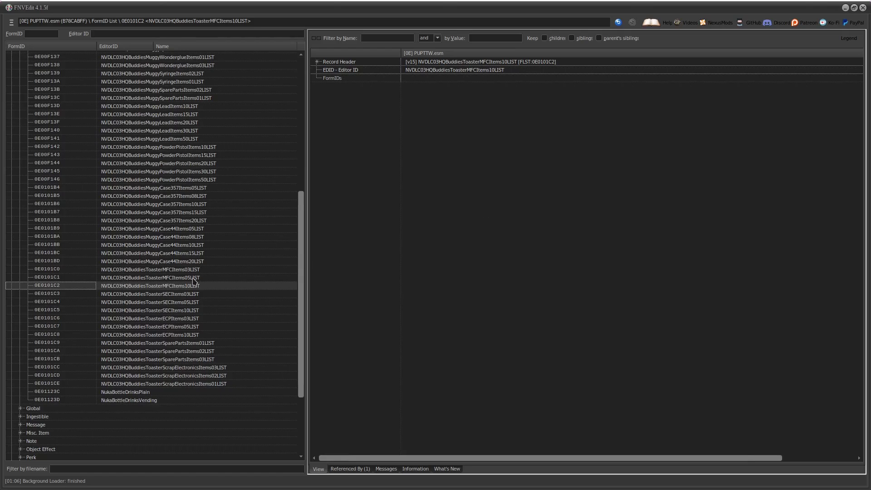
Step: Show the NVDLC03HQBuddiesToasterMFCItems03LIST record and examine its FormIDs entries
key(Up)
key(Up)
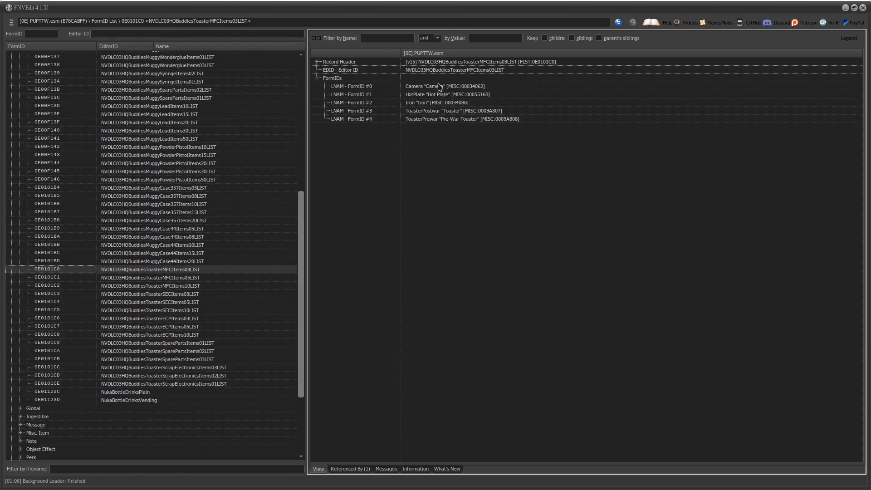
click(448, 119)
click(455, 87)
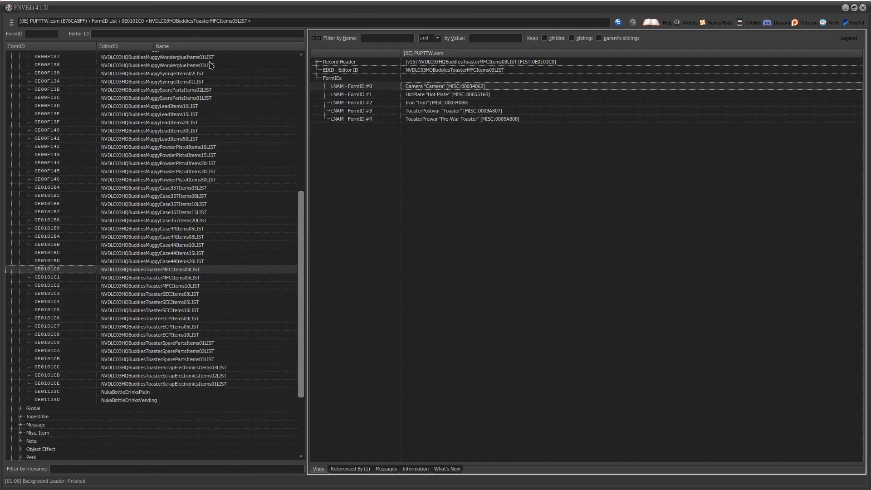
Step: Look through PUPTTW.esm's form lists for the Muggy and Toaster items, down to the thetoasterHATESdino.esm records
scroll(198, 234, up, 5)
scroll(198, 237, down, 5)
scroll(205, 275, up, 2)
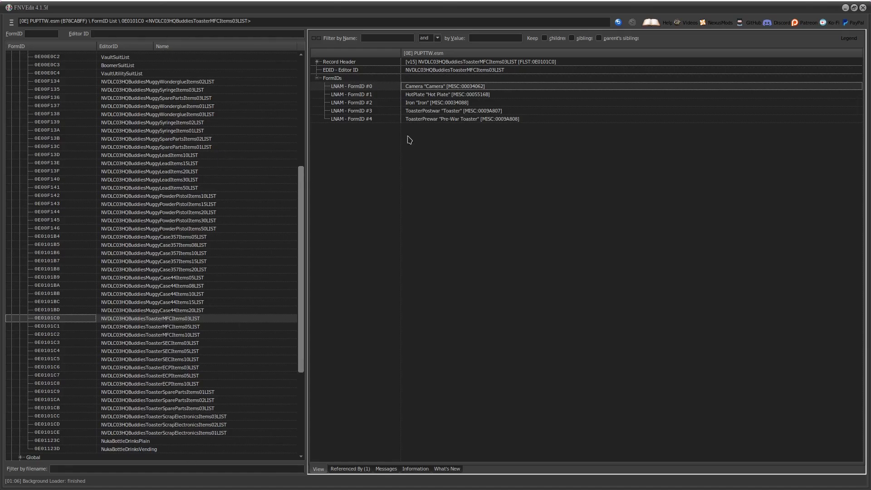
drag(300, 260, 297, 289)
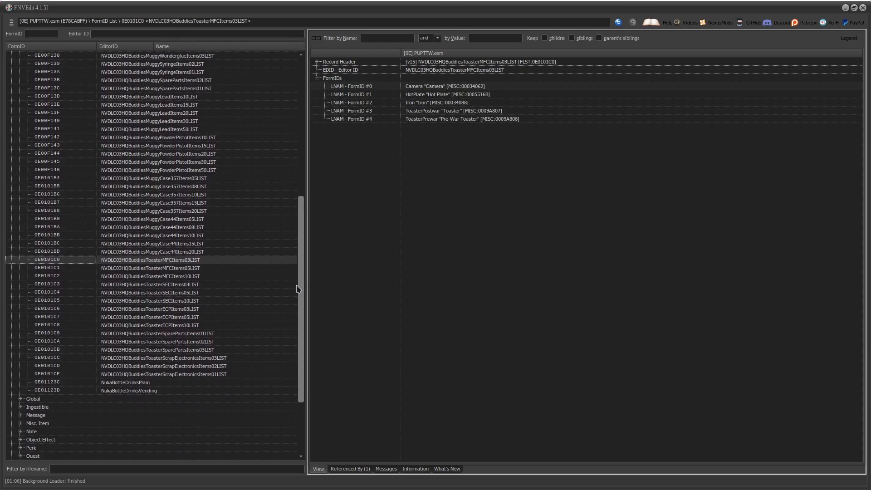
drag(305, 276, 310, 233)
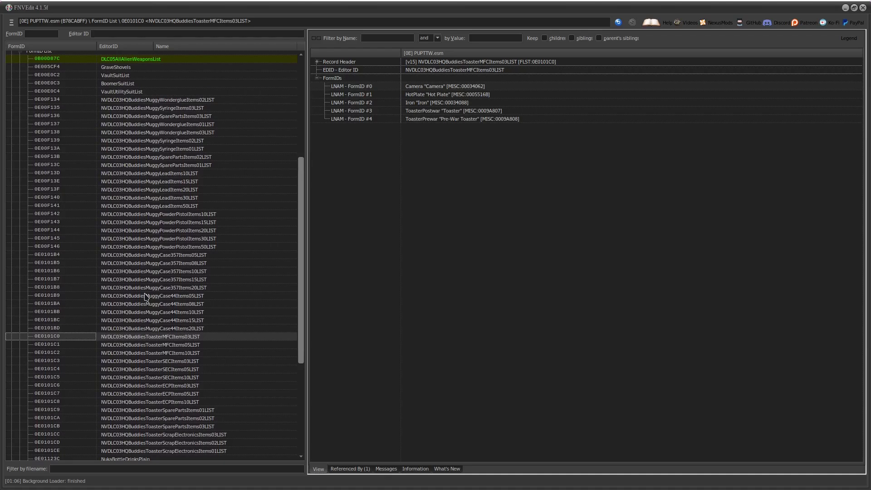
scroll(291, 335, down, 7)
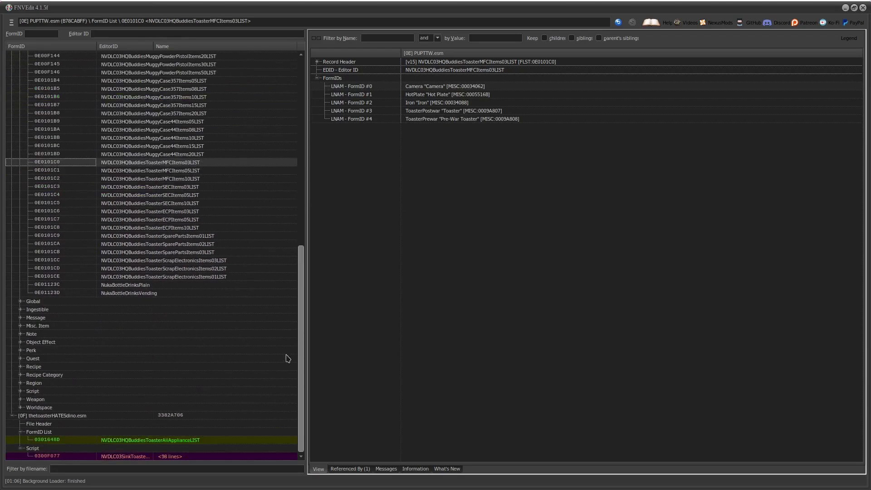
Step: Review the toaster script's overrides across the four plugins again, checking thetoasterHATESdino.esm's header and master files in between
click(210, 457)
click(635, 209)
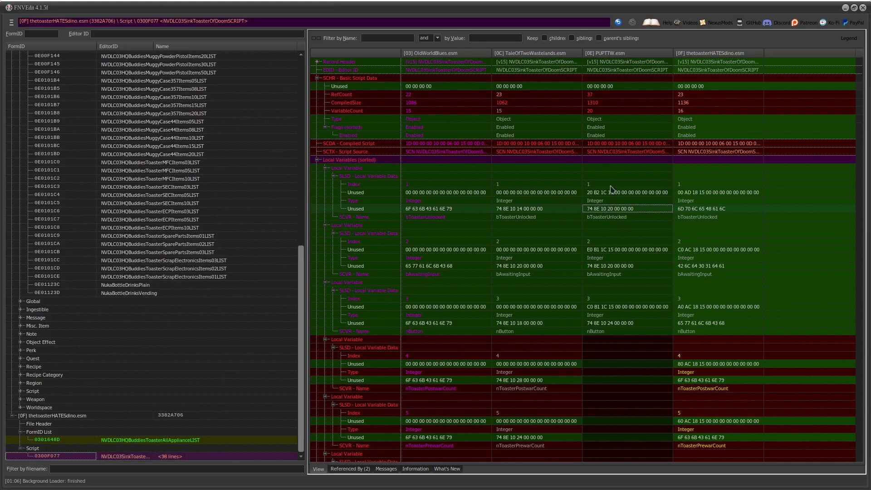
click(40, 416)
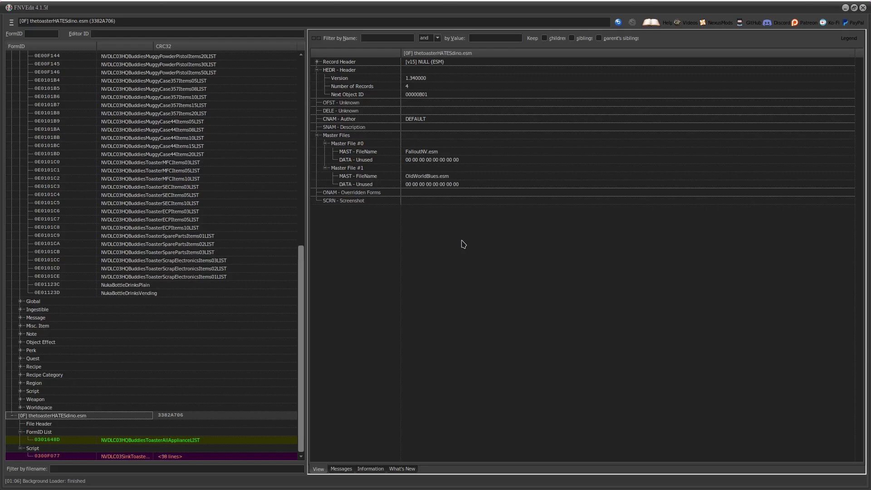
click(164, 457)
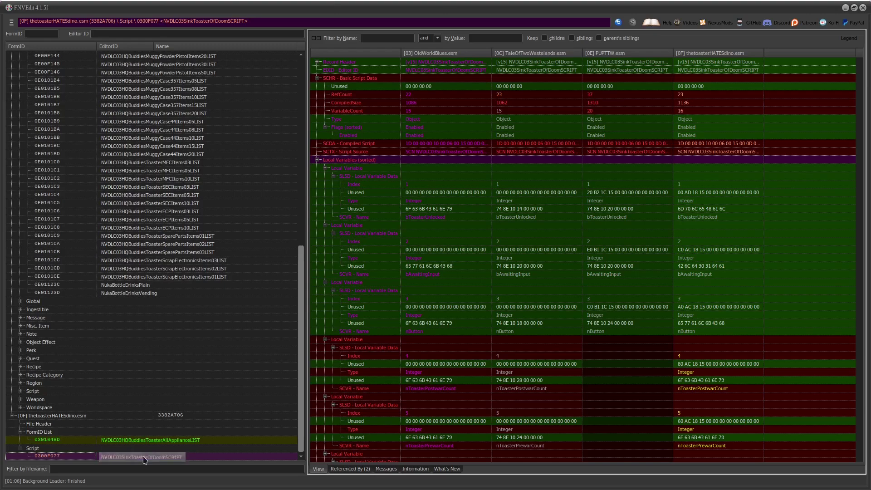
click(667, 209)
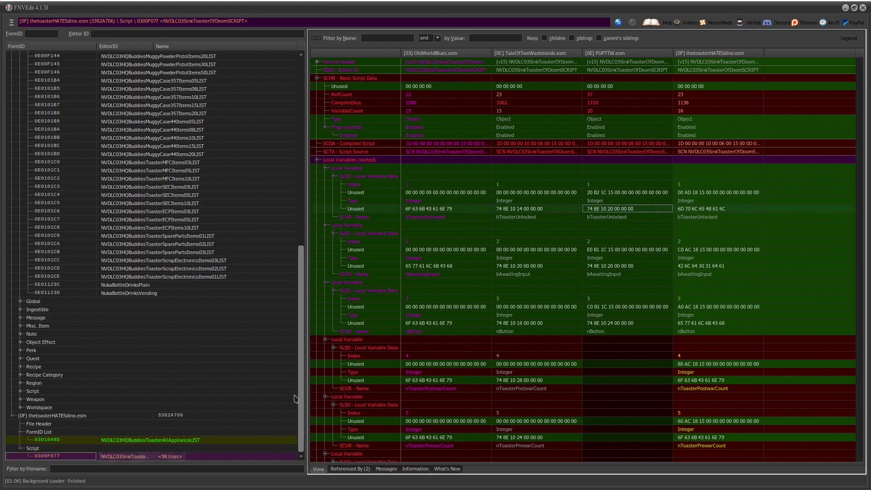
scroll(253, 298, up, 15)
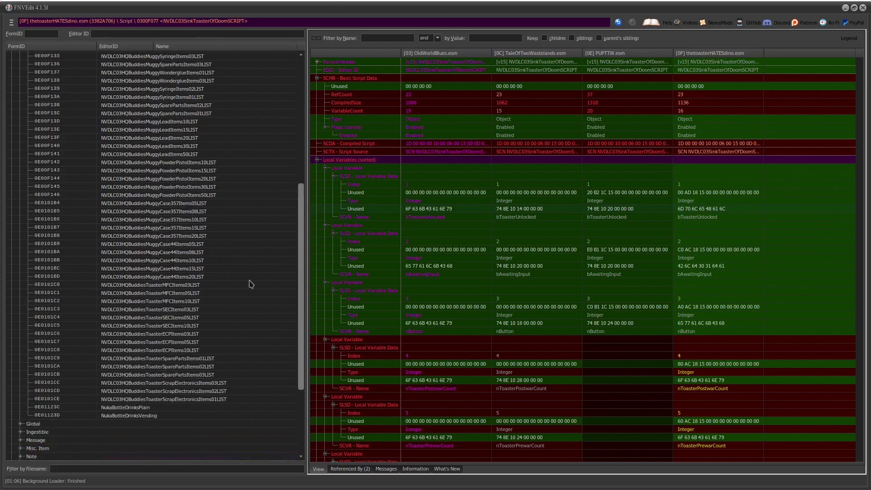
Step: Collapse PUPTTW.esm's records and compare its file header and masters with thetoasterHATESdino.esm's toaster script record
click(13, 178)
click(193, 145)
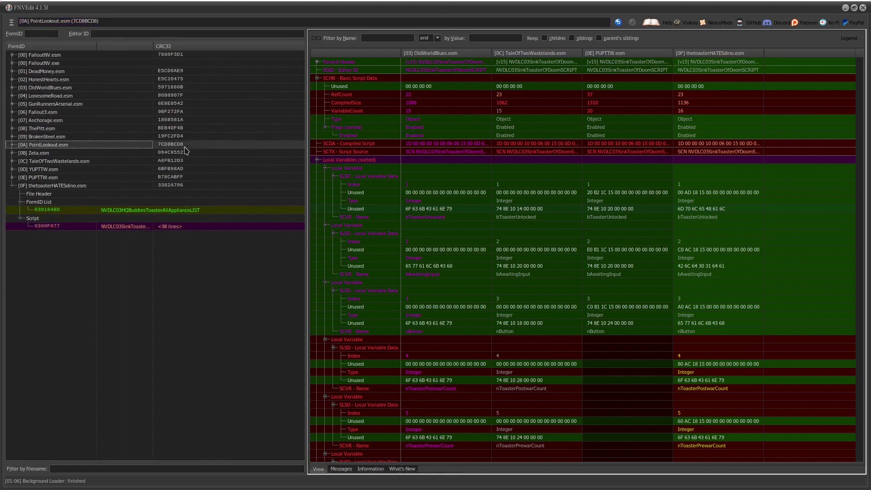
click(164, 226)
click(41, 177)
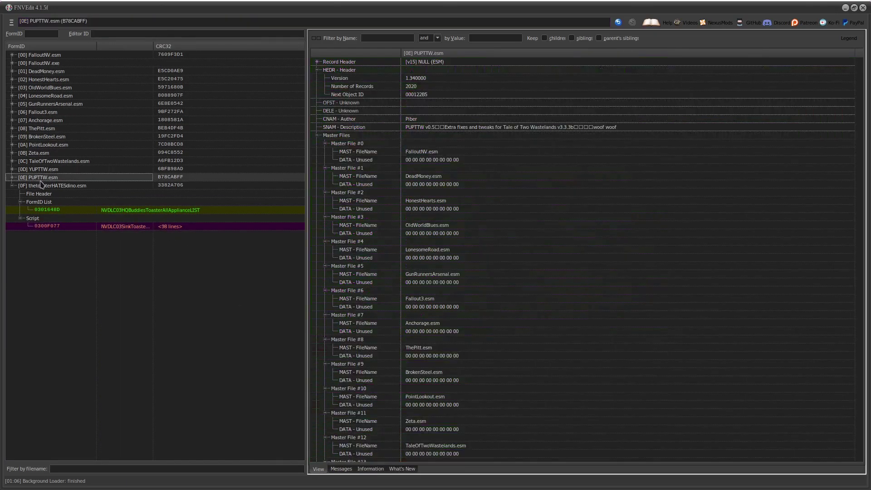
click(179, 227)
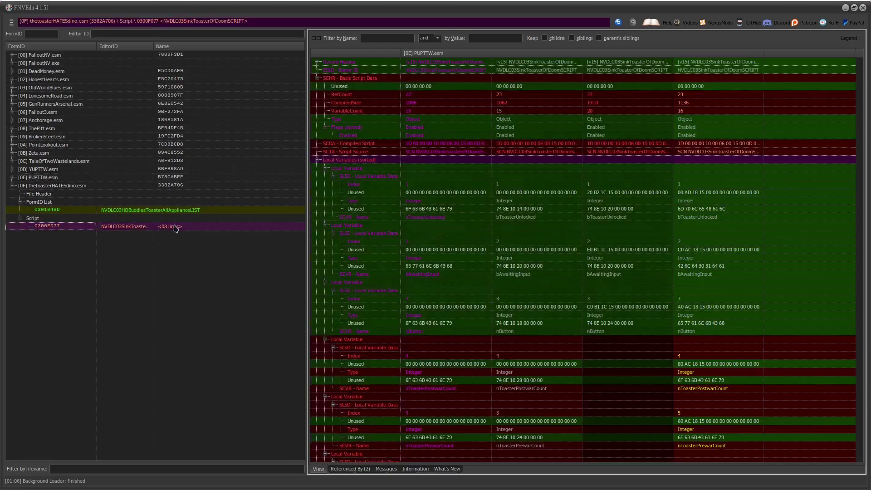
click(41, 178)
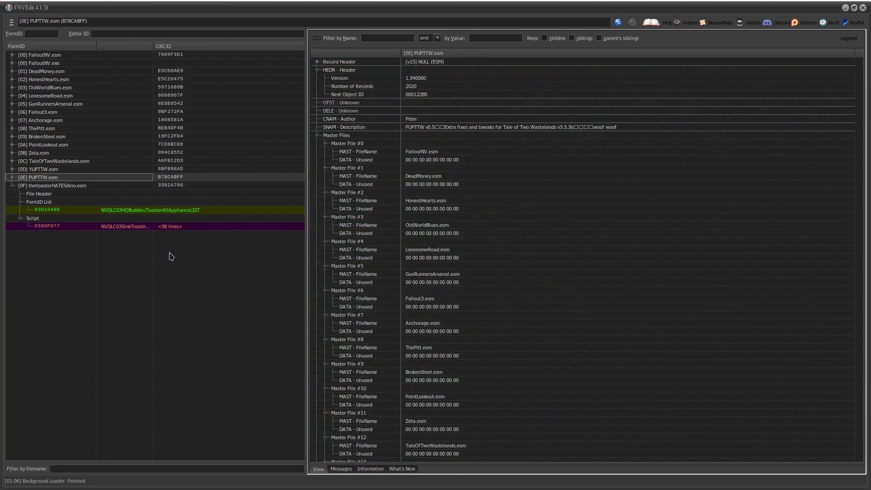
Step: Copy thetoasterHATESdino.esm's toaster script as an override with overwriting into a new .esp plugin named thetoasterHATESdinoANDPUP
click(213, 228)
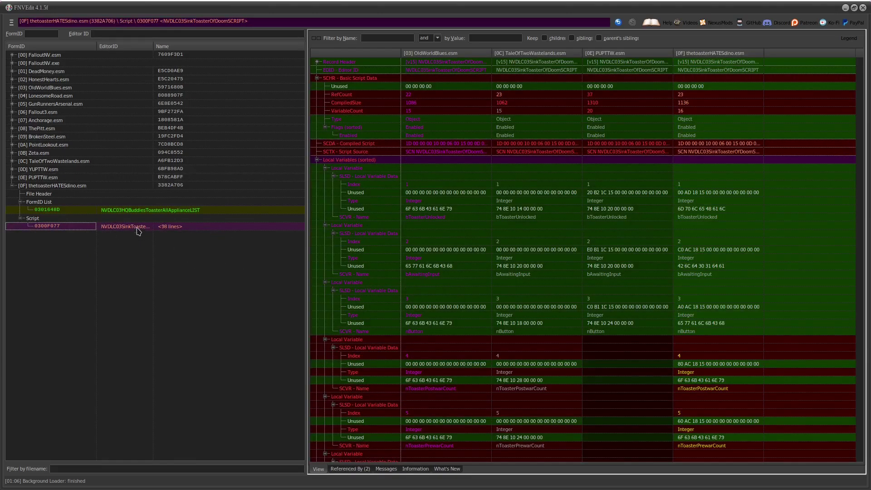
right_click(211, 228)
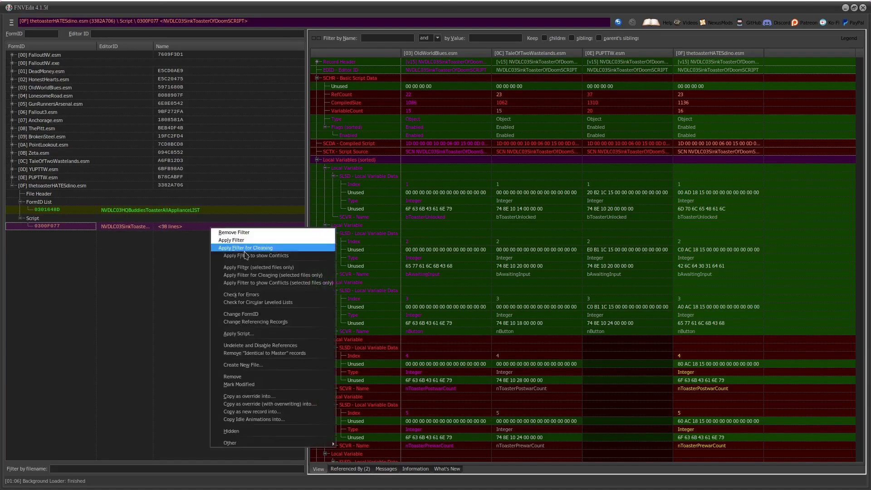
click(261, 403)
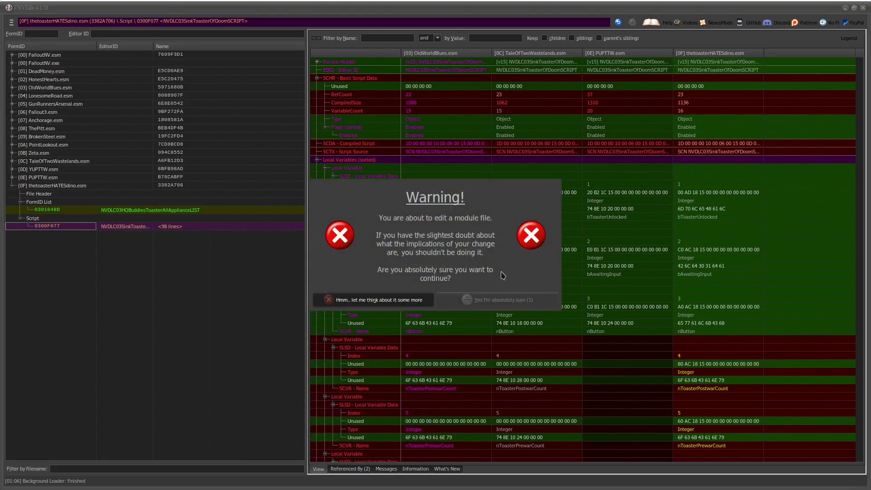
click(494, 302)
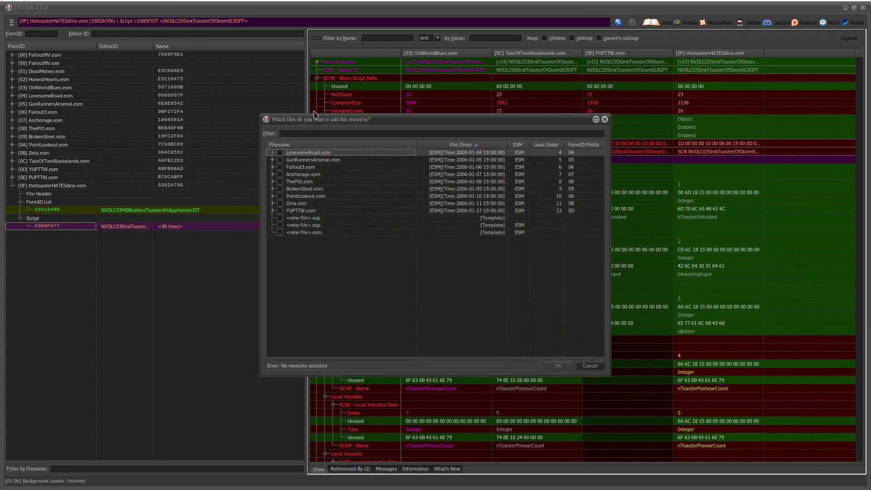
click(280, 219)
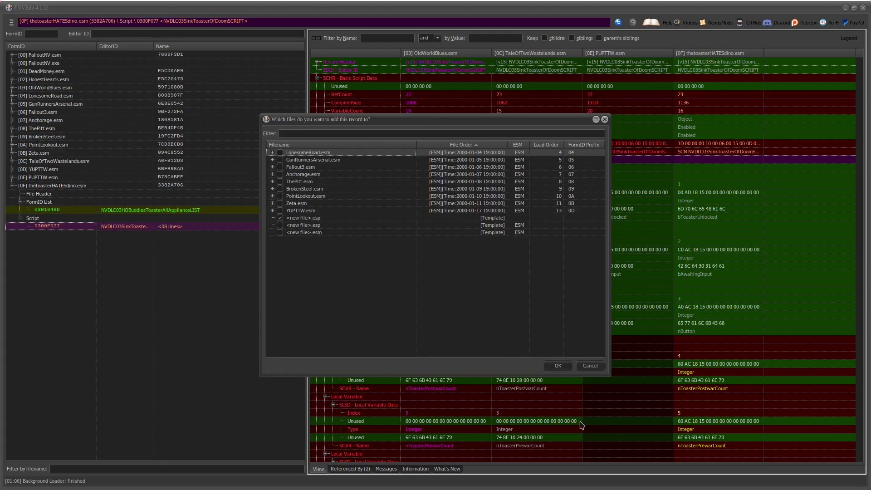
click(558, 367)
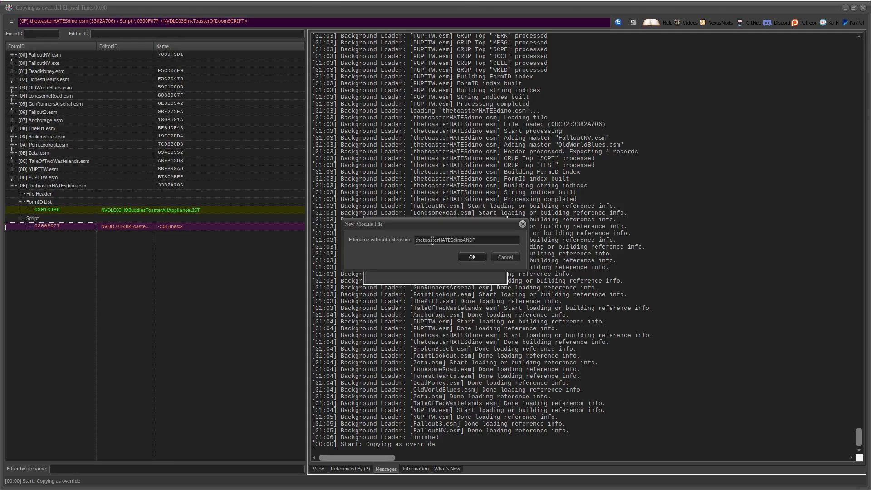
click(471, 257)
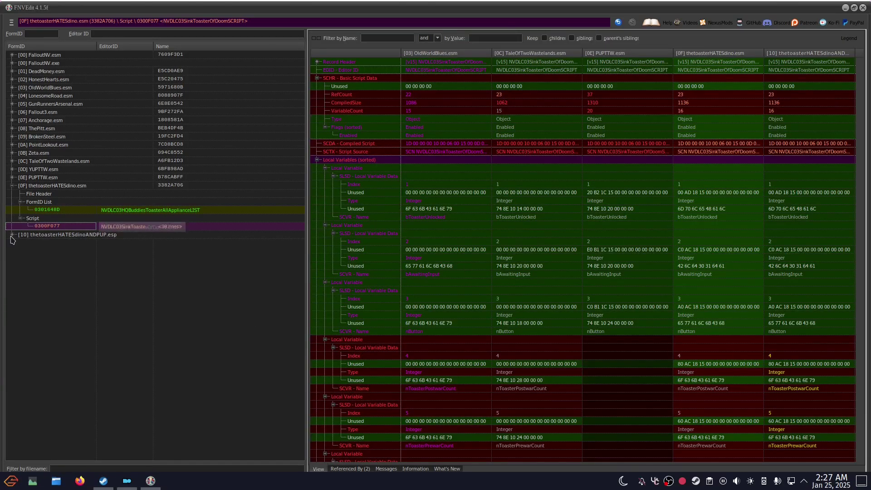
Step: Expand thetoasterHATESdinoANDPUP.esp and review its toaster script override against the other plugins, plus its header's master files
click(20, 251)
click(46, 259)
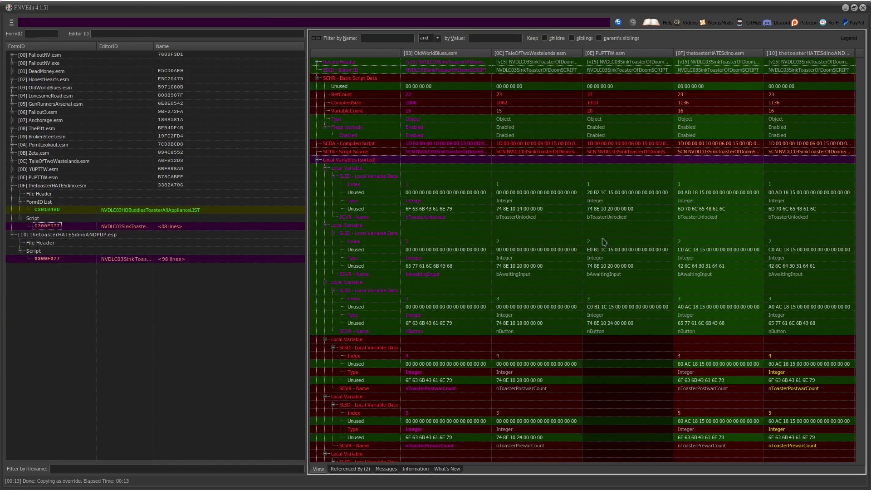
click(644, 315)
scroll(658, 354, down, 3)
scroll(726, 408, up, 3)
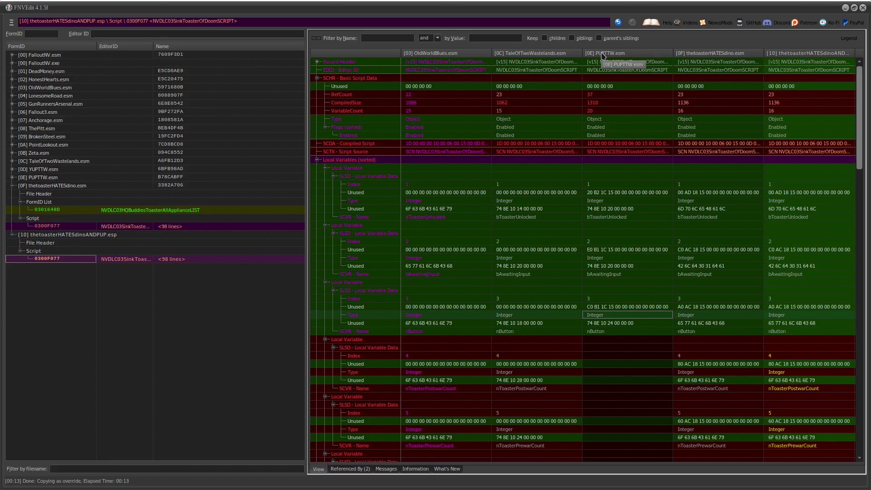
click(83, 236)
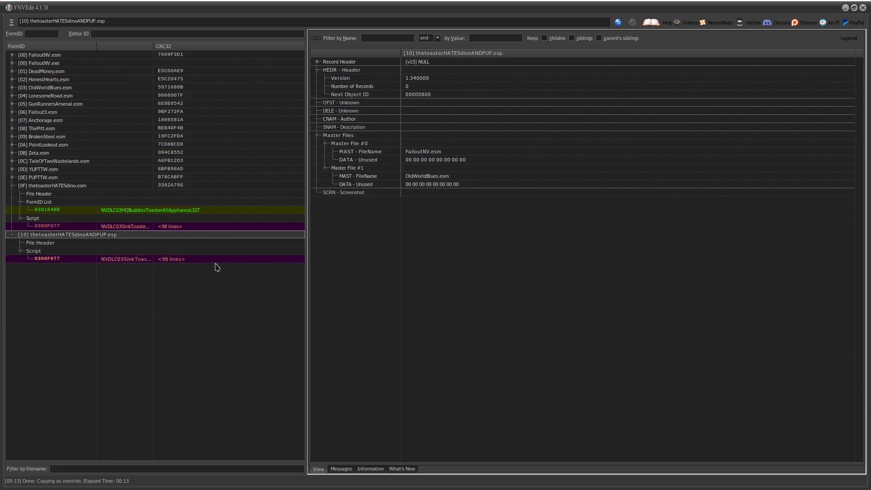
click(422, 218)
Step: Copy PUPTTW.esm's toaster script data over the thetoasterHATESdinoANDPUP.esp override, accepting PUPTTW.esm and TaleOfTwoWastelands.esm as masters, and check the header
click(195, 261)
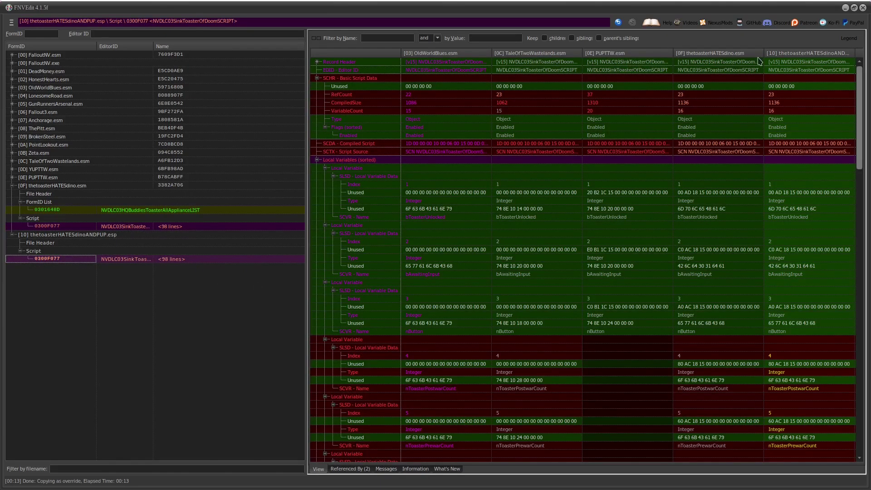
click(796, 56)
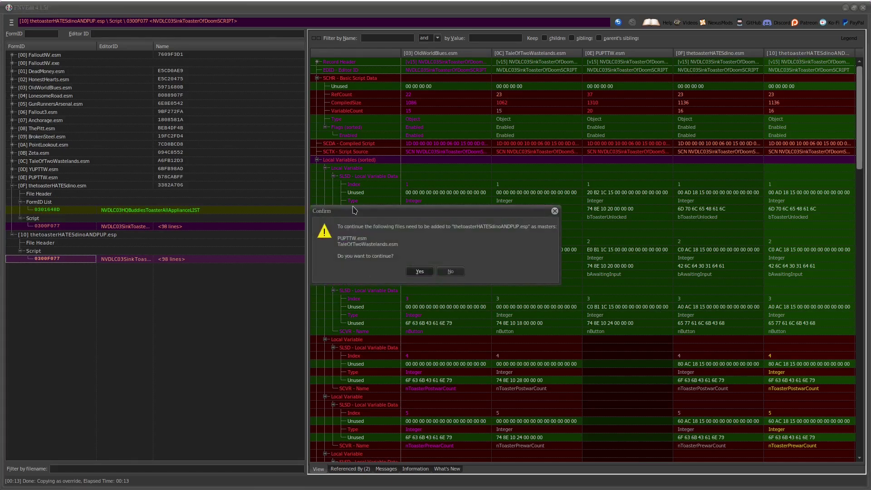
click(419, 273)
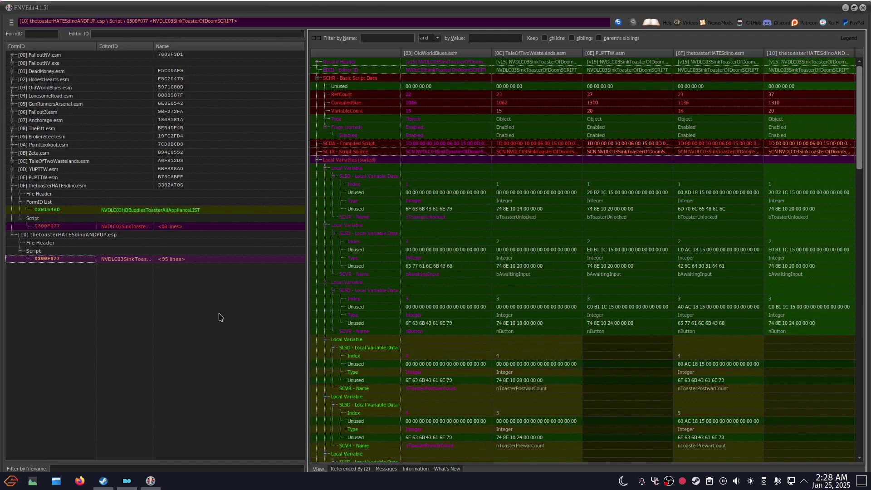
click(69, 242)
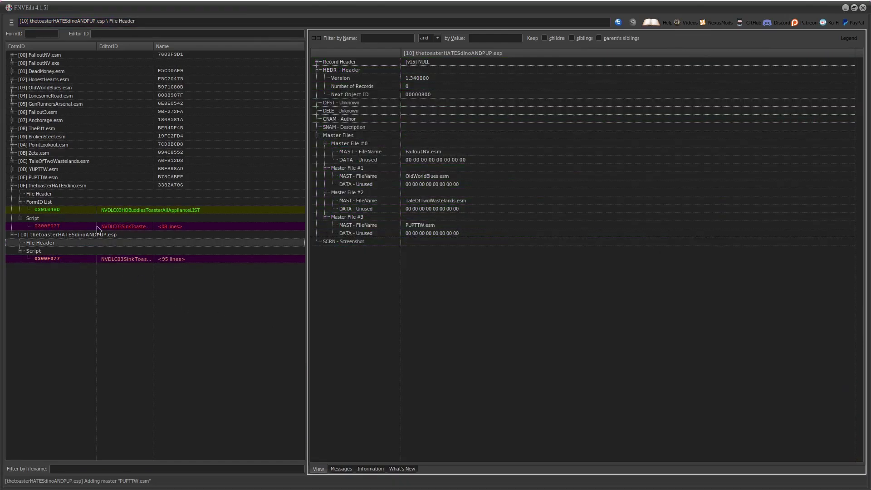
Step: Add every remaining master from DeadMoney.esm through YUPTTW.esm to thetoasterHATESdinoANDPUP.esp, leaving out thetoasterHATESdino.esm
click(68, 236)
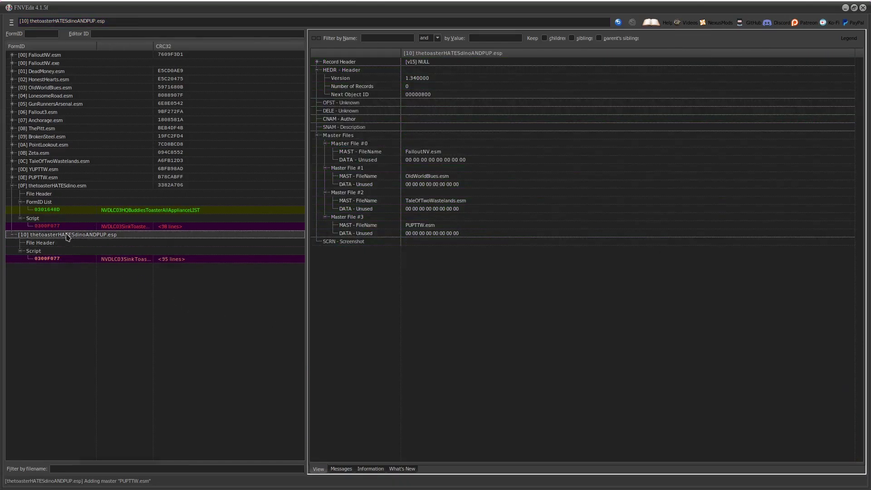
right_click(68, 236)
click(110, 424)
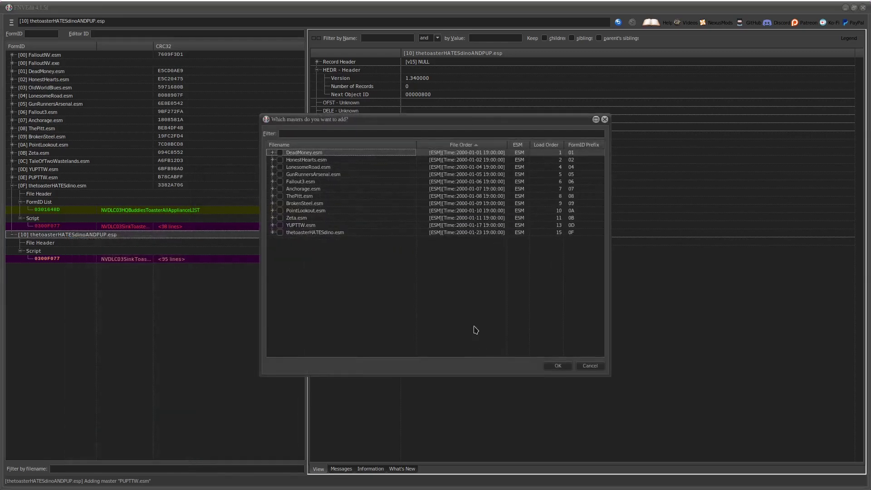
click(280, 218)
click(280, 211)
click(280, 203)
click(280, 196)
click(280, 189)
click(280, 167)
click(280, 159)
click(279, 152)
click(558, 365)
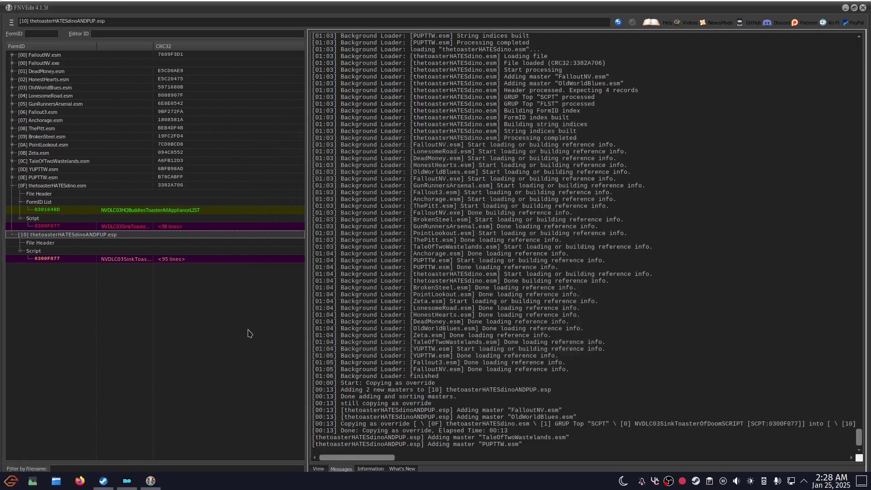
Step: Sort thetoasterHATESdinoANDPUP.esp's masters to match the current load order and check the master list in its file header
right_click(95, 235)
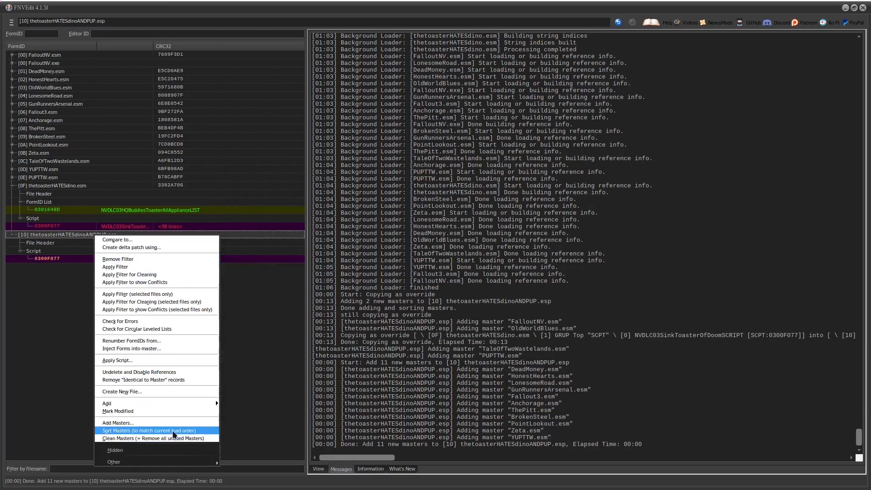
click(174, 431)
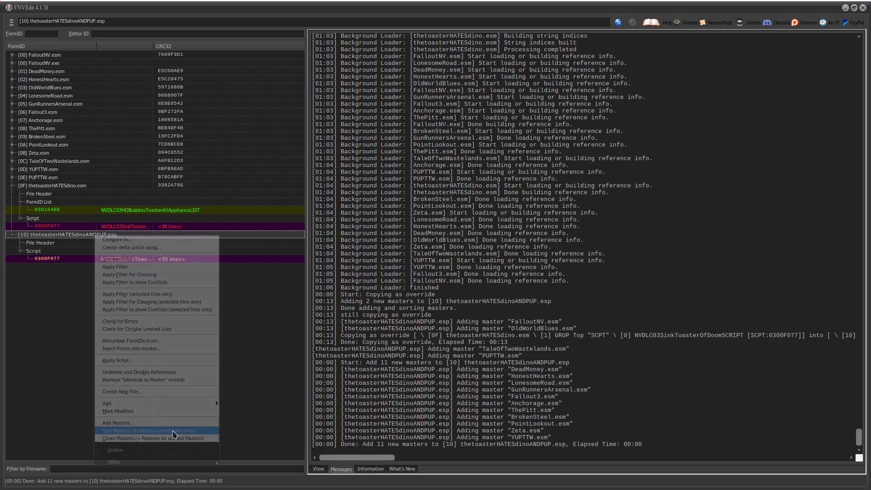
click(107, 244)
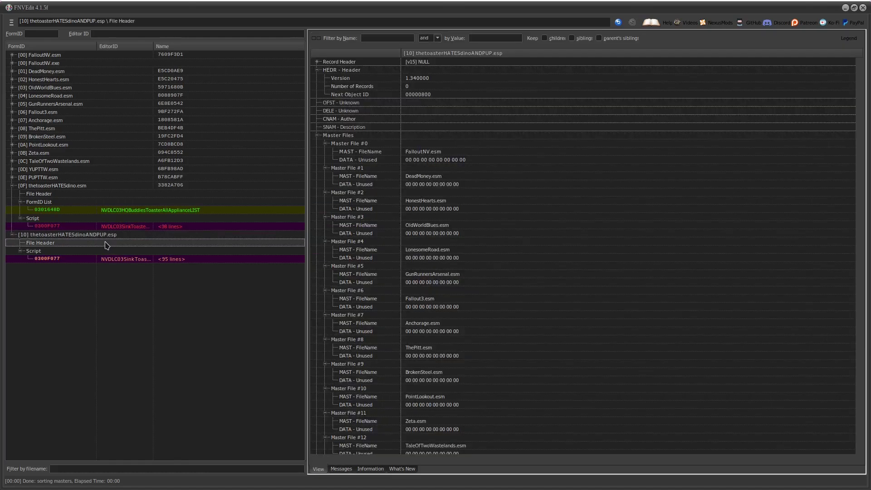
click(520, 348)
scroll(520, 351, down, 3)
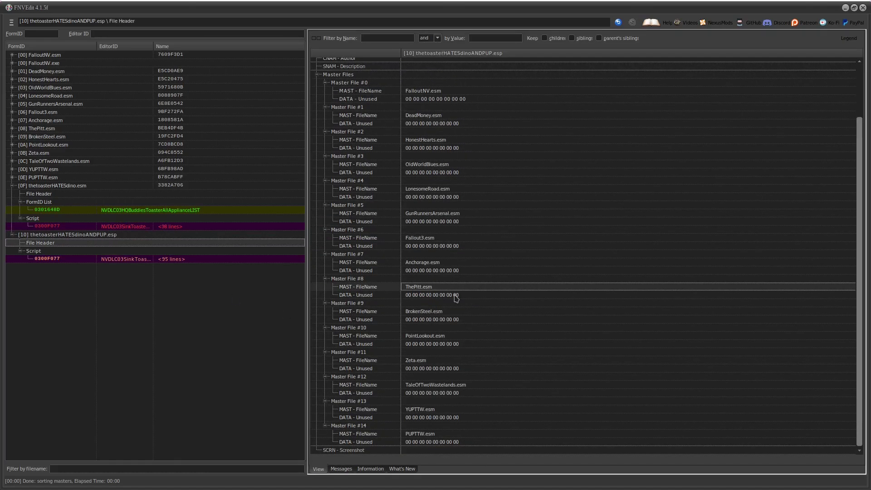
Step: Add thetoasterHATESdino.esm as a master of thetoasterHATESdinoANDPUP.esp and sort the masters again
right_click(43, 236)
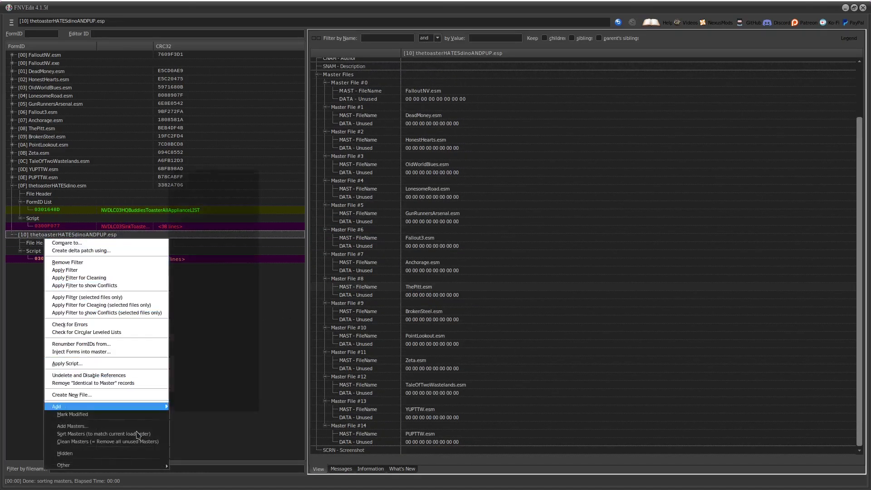
click(102, 427)
click(280, 153)
click(558, 365)
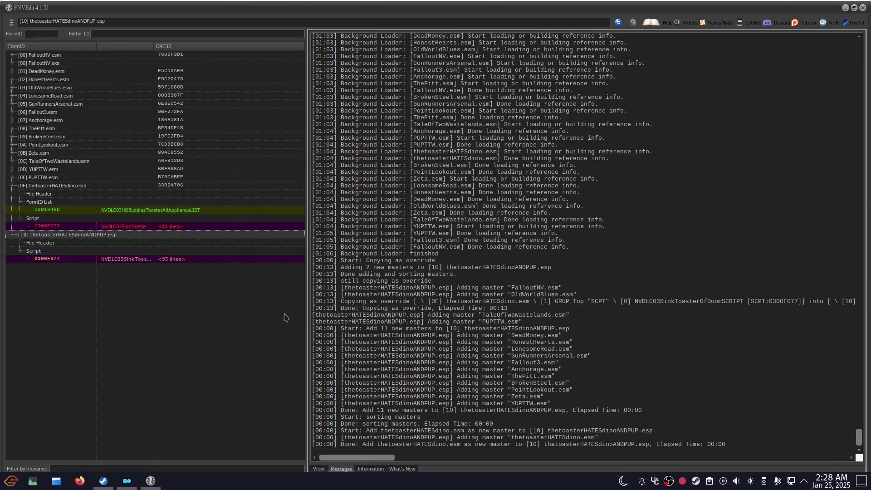
click(97, 234)
right_click(99, 235)
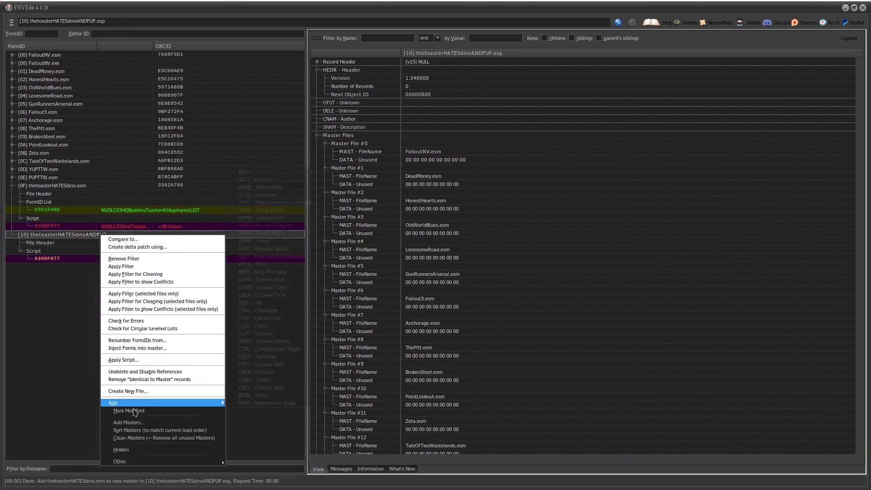
click(136, 430)
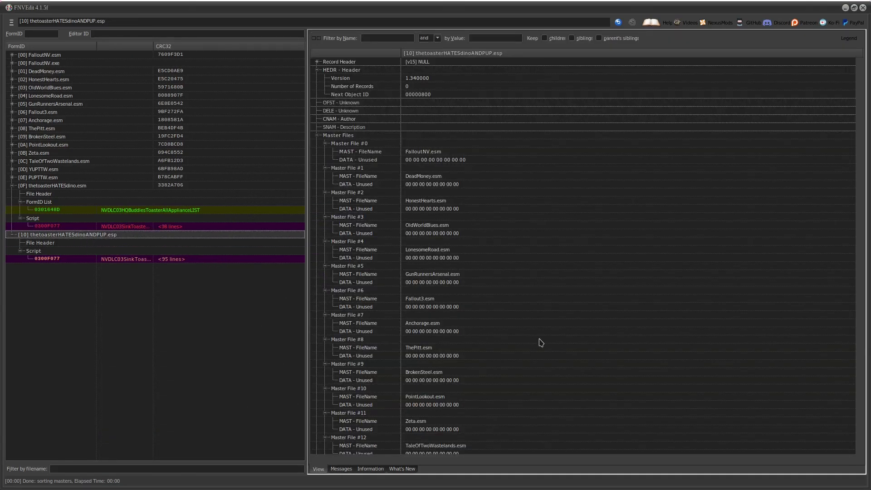
Step: Examine the order of thetoasterHATESdinoANDPUP.esp's master files, from FalloutNV.esm down to thetoasterHATESdino.esm
click(540, 343)
scroll(522, 399, down, 4)
scroll(472, 443, up, 4)
scroll(477, 415, down, 4)
click(423, 410)
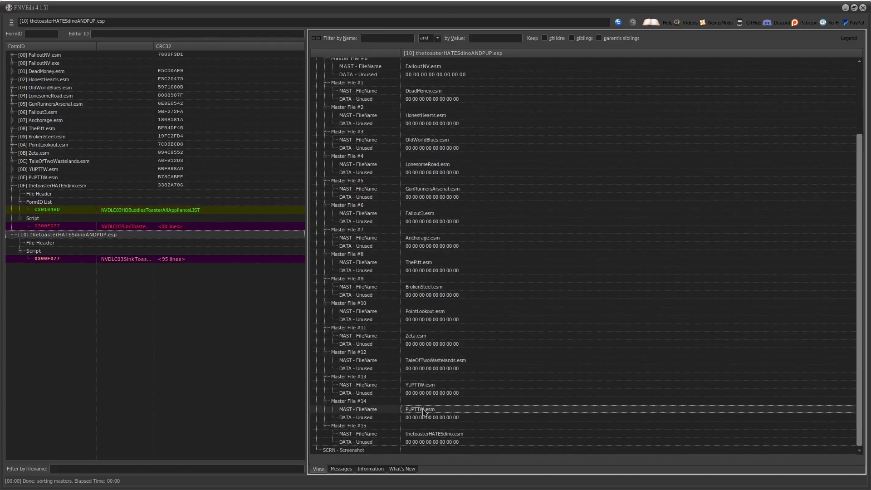
click(439, 435)
click(437, 385)
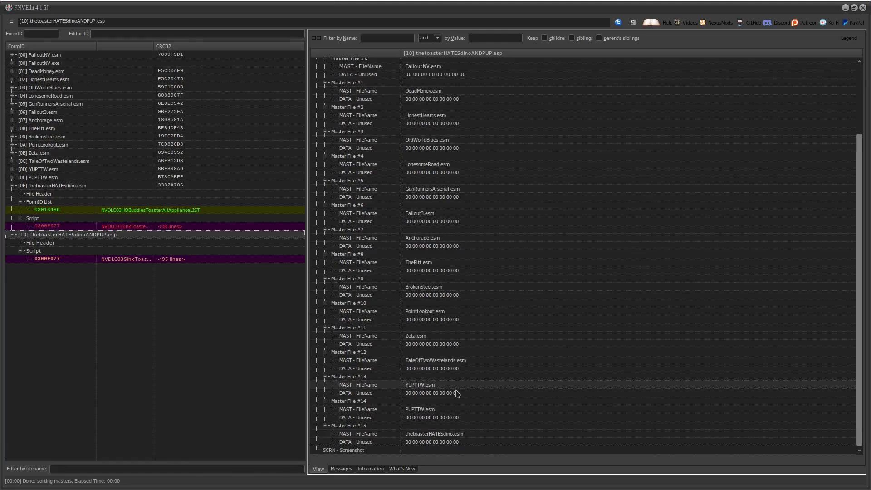
scroll(445, 136, up, 5)
scroll(431, 202, down, 5)
scroll(435, 415, up, 3)
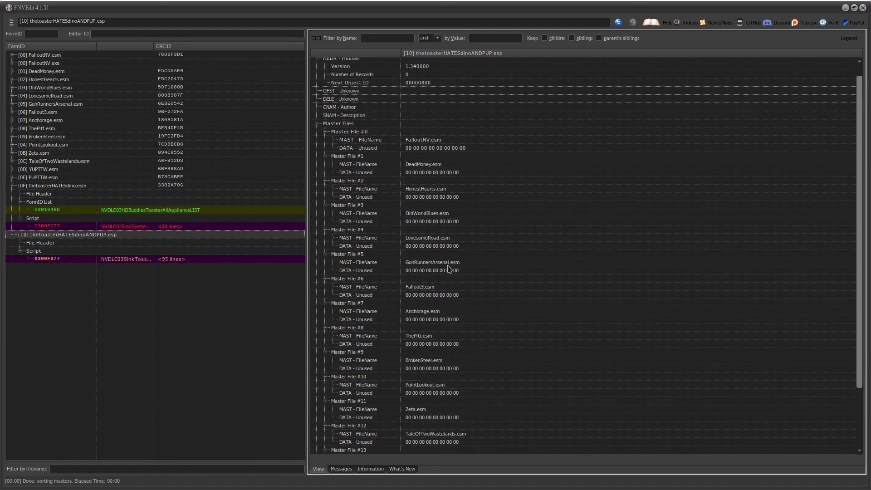
click(427, 165)
click(426, 141)
click(428, 166)
click(434, 262)
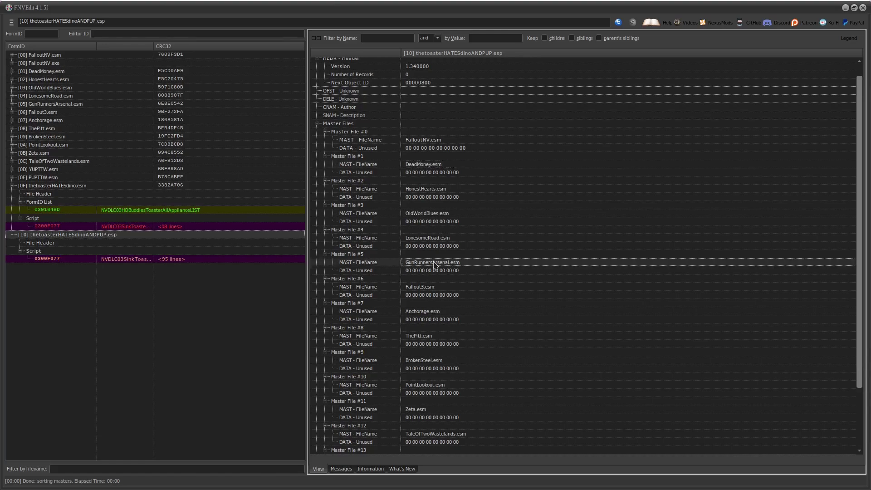
Step: Review the new plugin's toaster script and its local variables against the four other plugins' versions
click(40, 261)
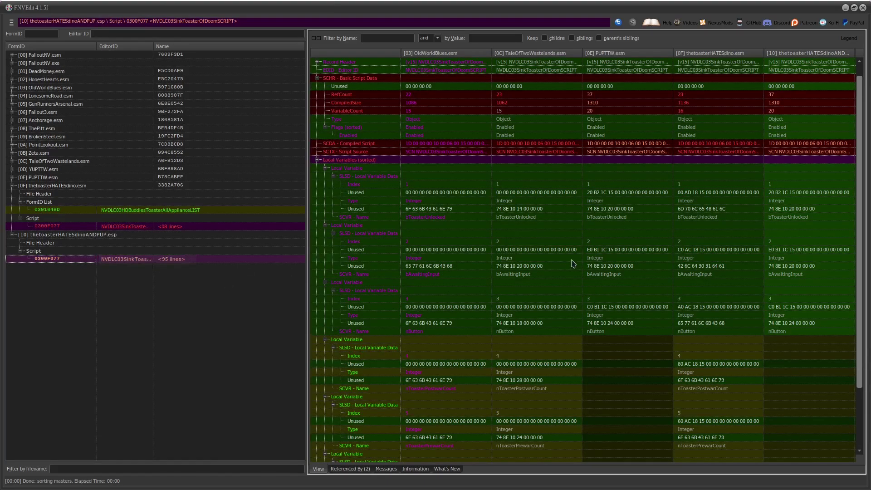
scroll(570, 295, down, 5)
drag(860, 190, 839, 57)
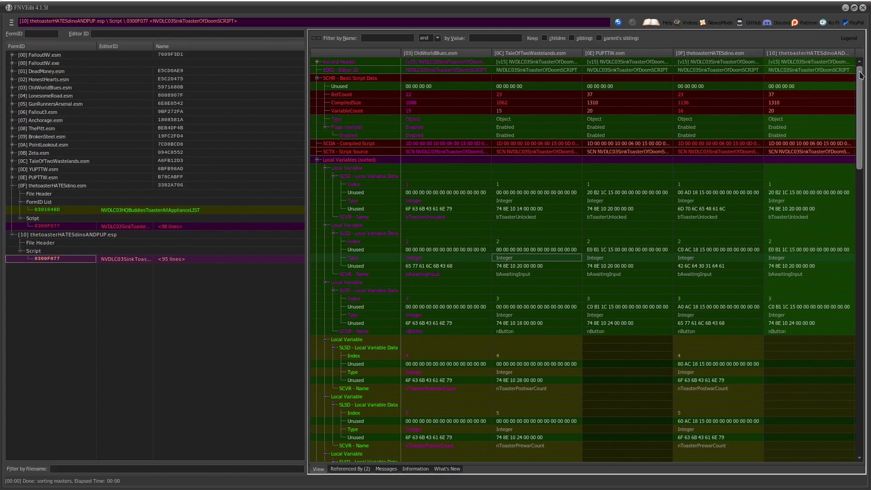
Step: Compare the toaster script's global references with the entries of thetoasterHATESdino.esm's NVDLC03HQBuddiesToasterAllApplianceLIST form list
scroll(589, 141, down, 20)
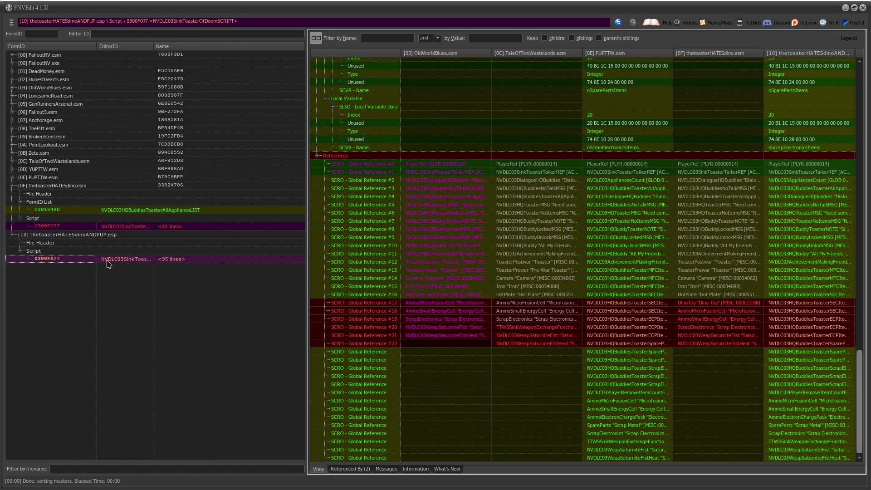
click(147, 204)
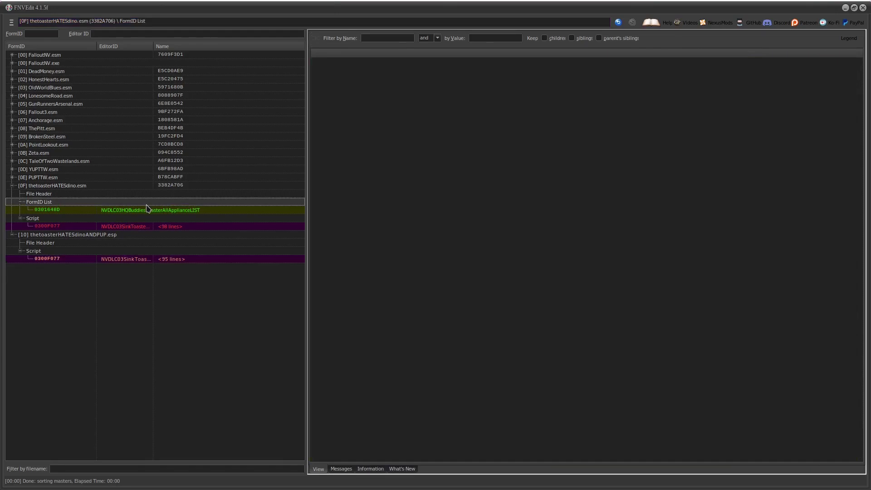
click(146, 210)
right_click(550, 139)
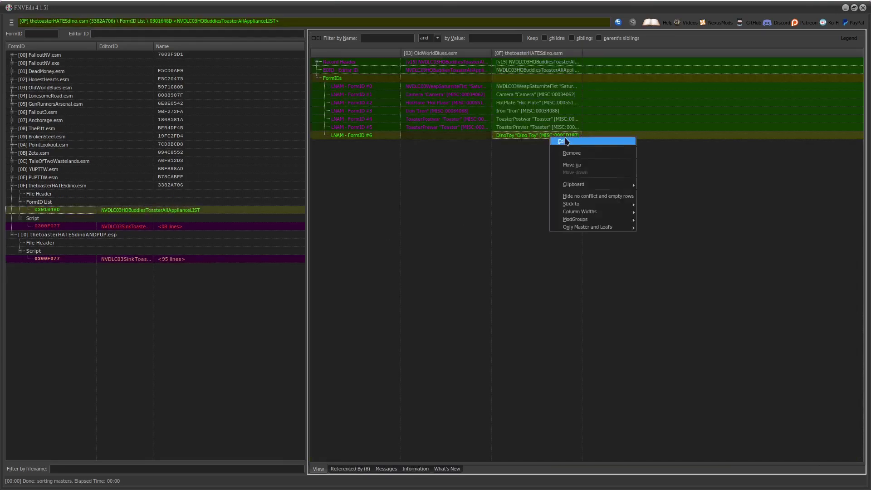
click(107, 226)
click(38, 204)
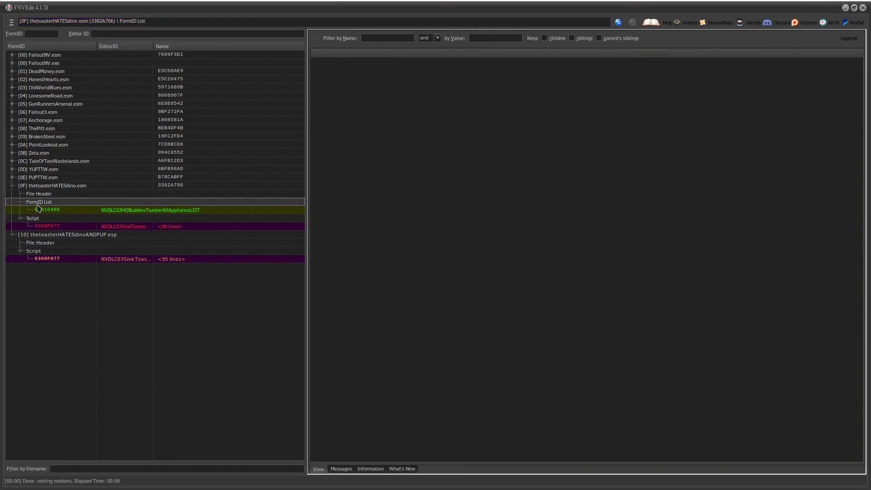
click(47, 186)
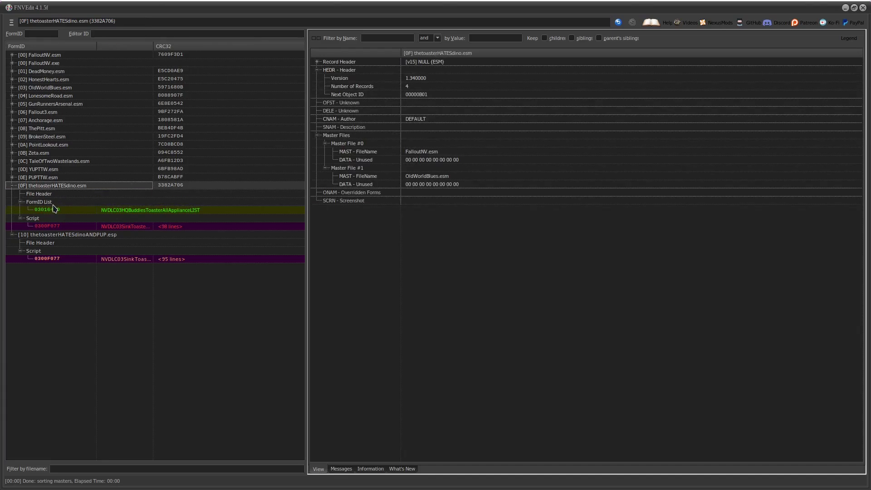
click(49, 210)
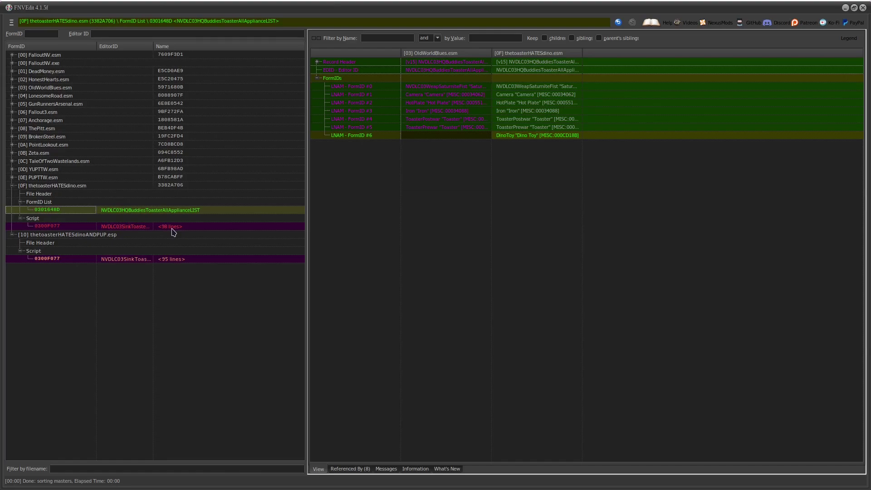
click(169, 227)
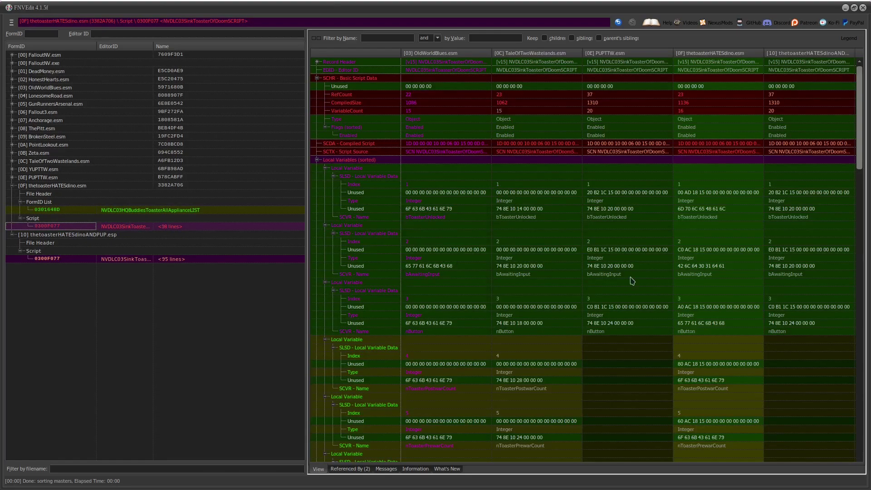
Step: Copy the Dino Toy value from Global Reference #17 of thetoasterHATESdino.esm's toaster script, leaving the reference unchanged
drag(861, 121, 838, 406)
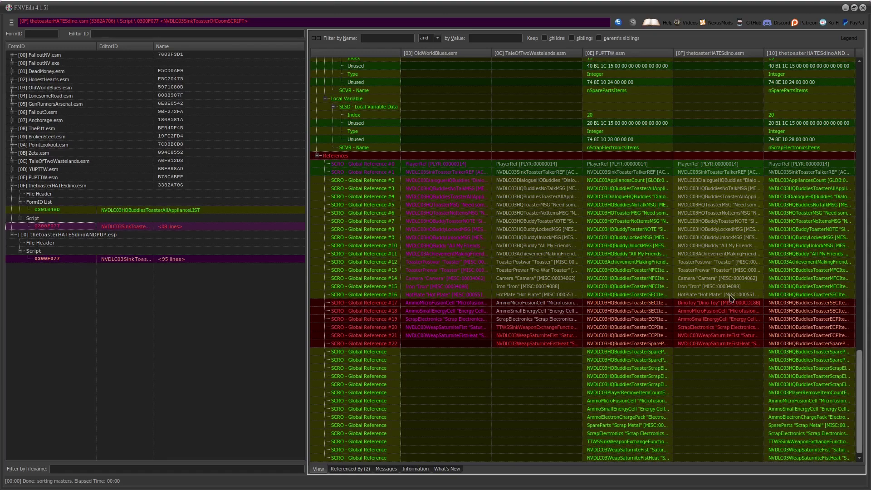
click(719, 304)
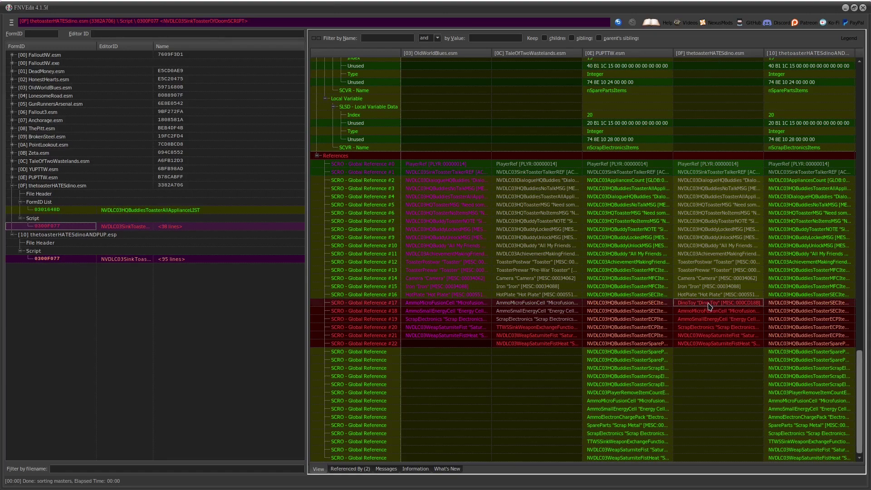
right_click(708, 307)
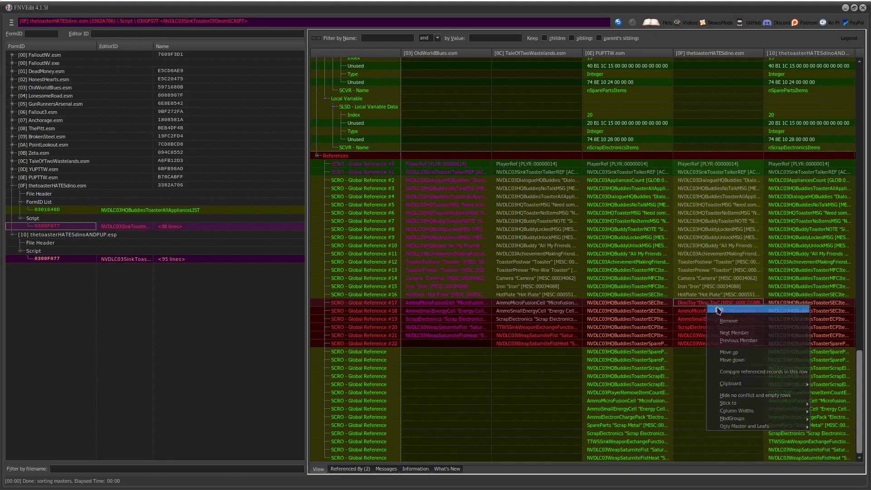
click(717, 307)
click(463, 240)
drag(503, 240, 474, 244)
key(ctrl+a)
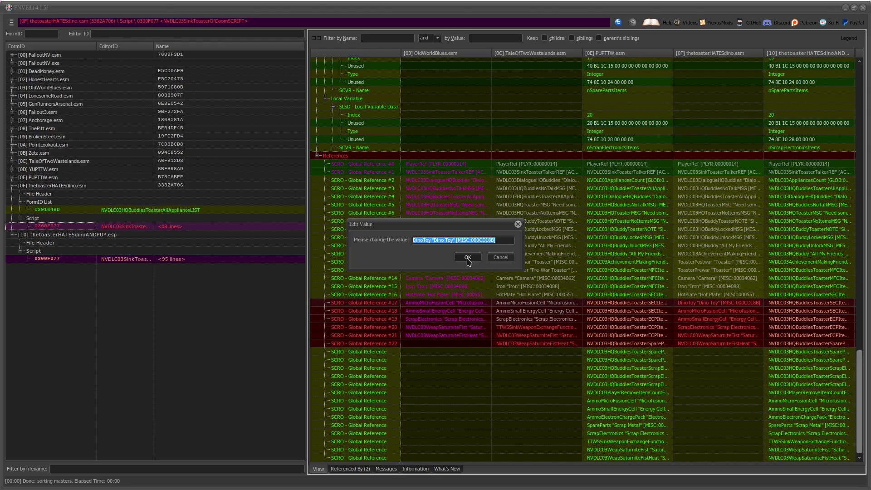
click(467, 257)
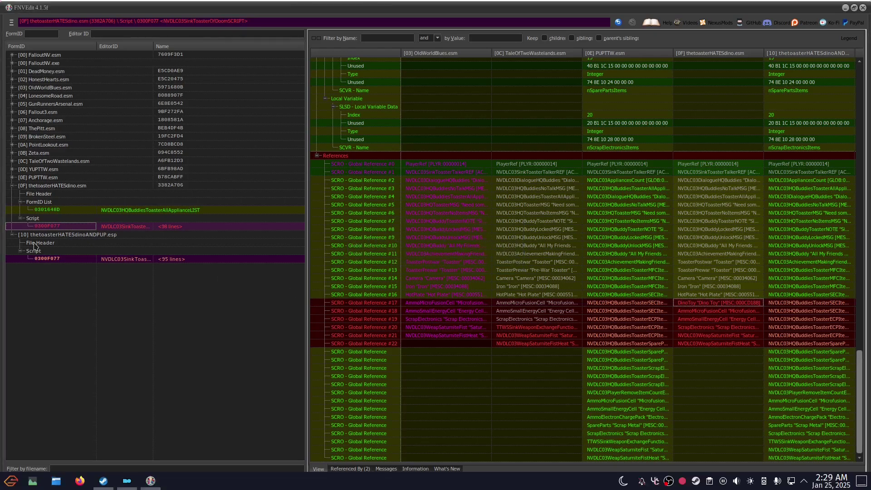
Step: Copy PUPTTW.esm's form list NVDLC03HQBuddiesToasterMFCItems10LIST as an override into thetoasterHATESdinoANDPUP.esp
click(14, 180)
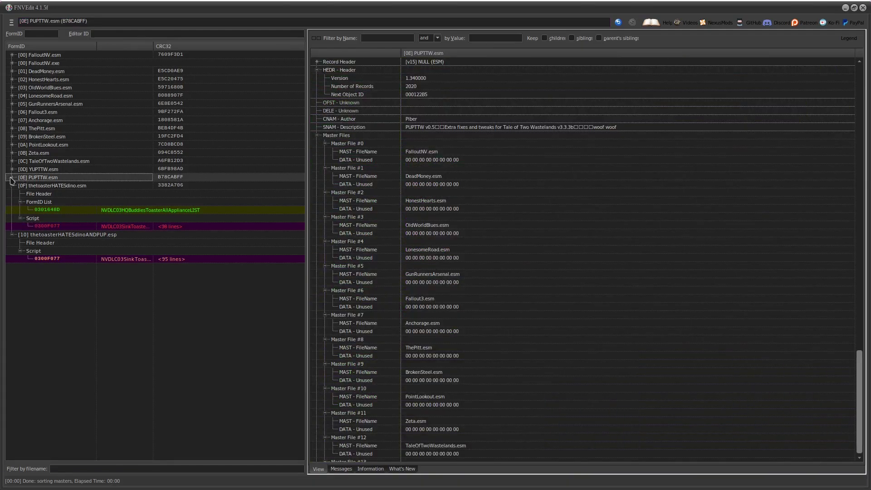
click(12, 177)
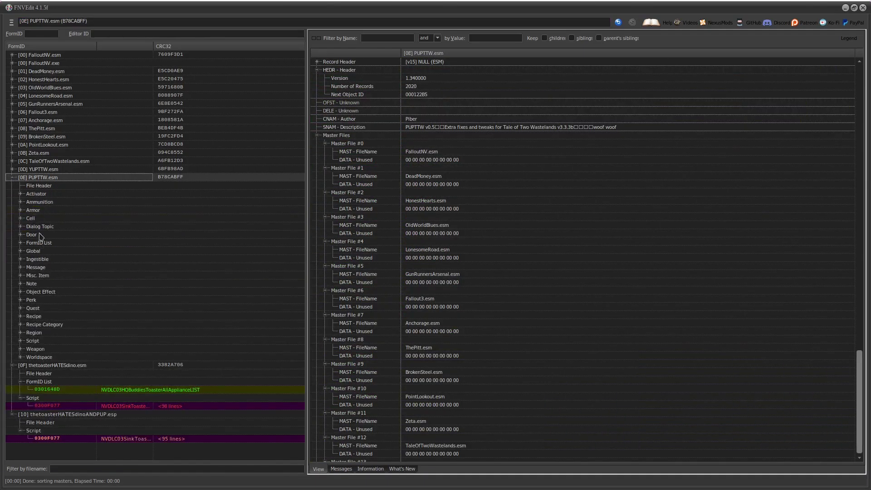
click(20, 243)
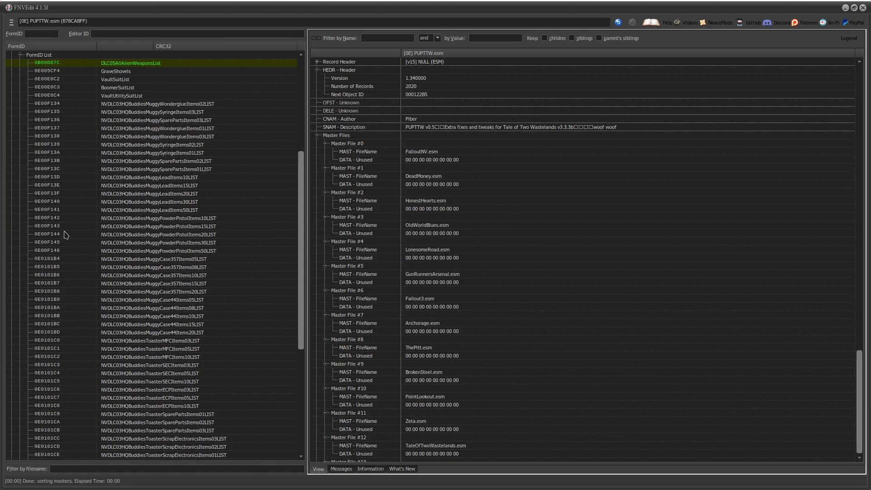
scroll(139, 211, down, 5)
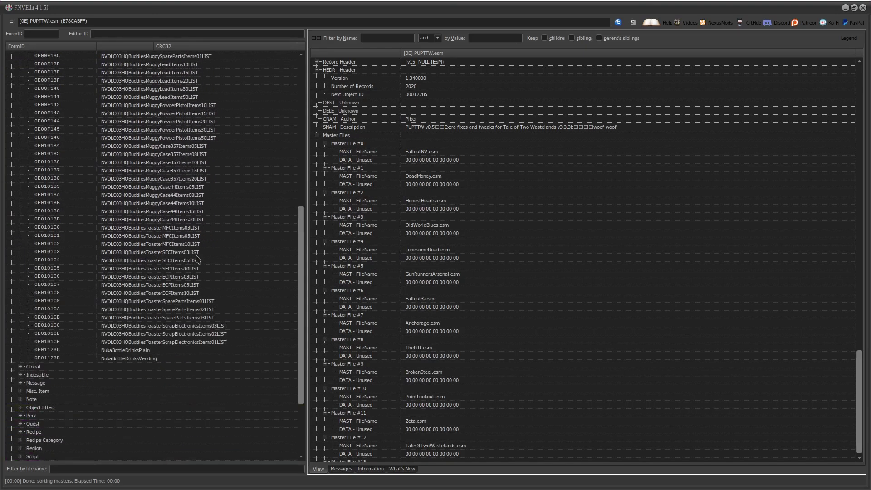
scroll(216, 174, up, 3)
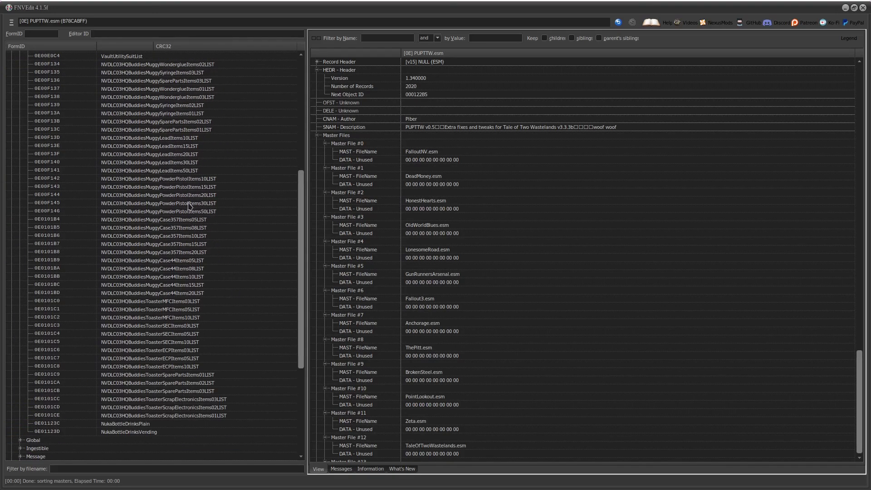
click(153, 318)
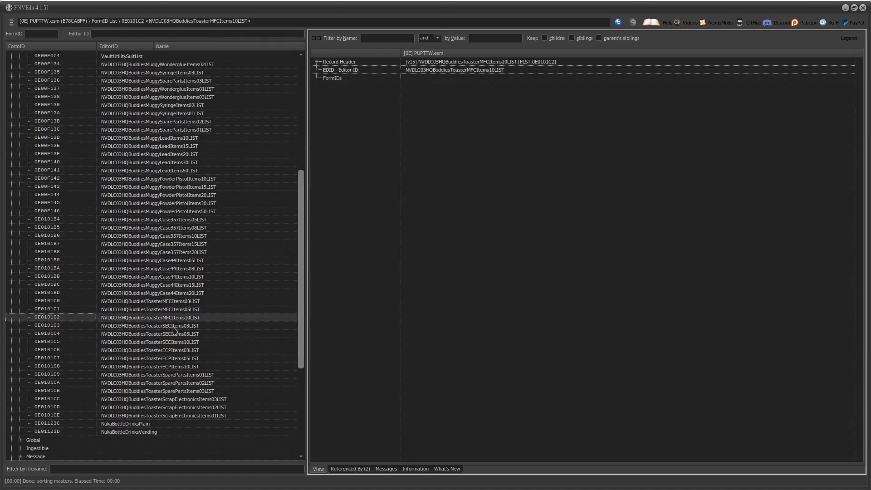
right_click(190, 323)
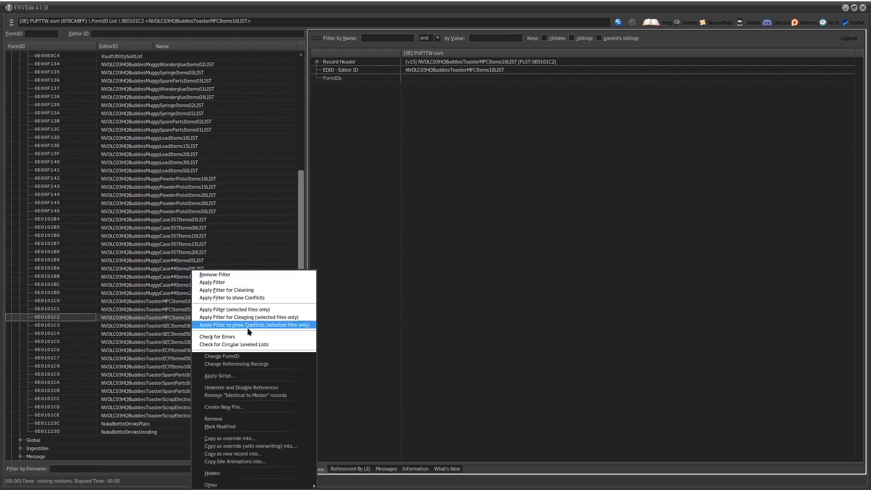
click(245, 437)
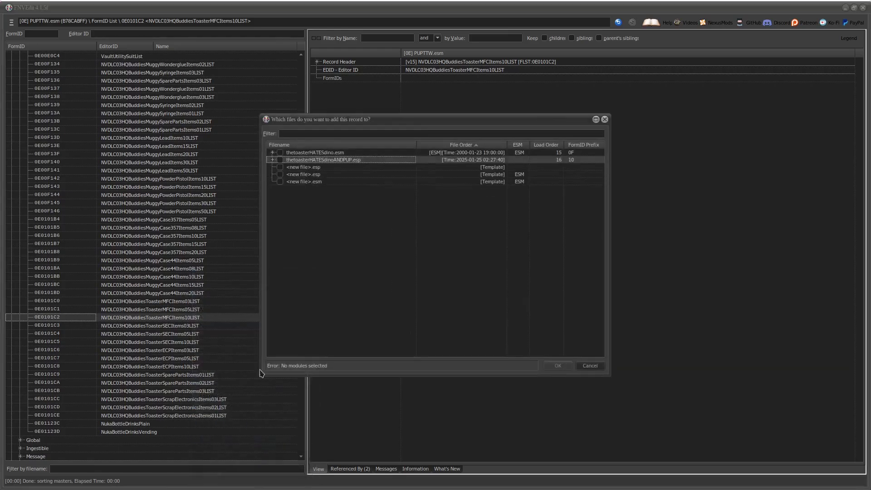
click(281, 161)
click(559, 366)
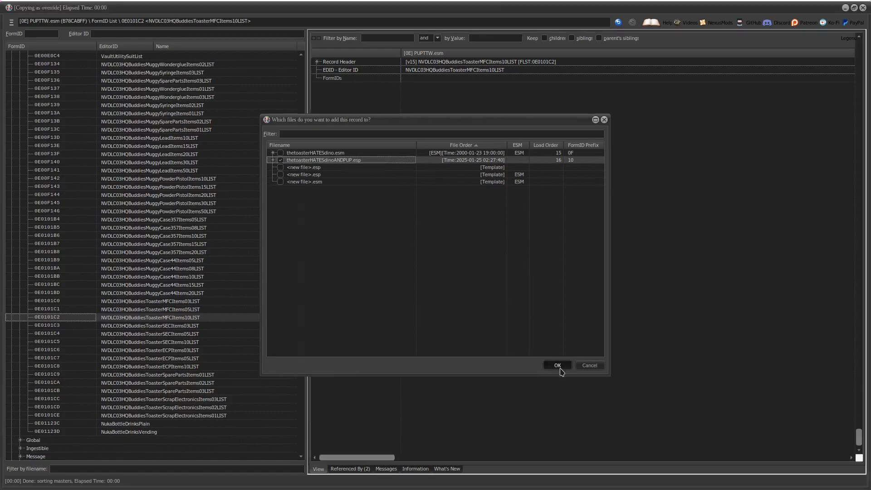
Step: Collapse PUPTTW.esm and thetoasterHATESdino.esm and open the overridden NVDLC03HQBuddiesToasterMFCItems10LIST record in thetoasterHATESdinoANDPUP.esp
scroll(206, 349, down, 6)
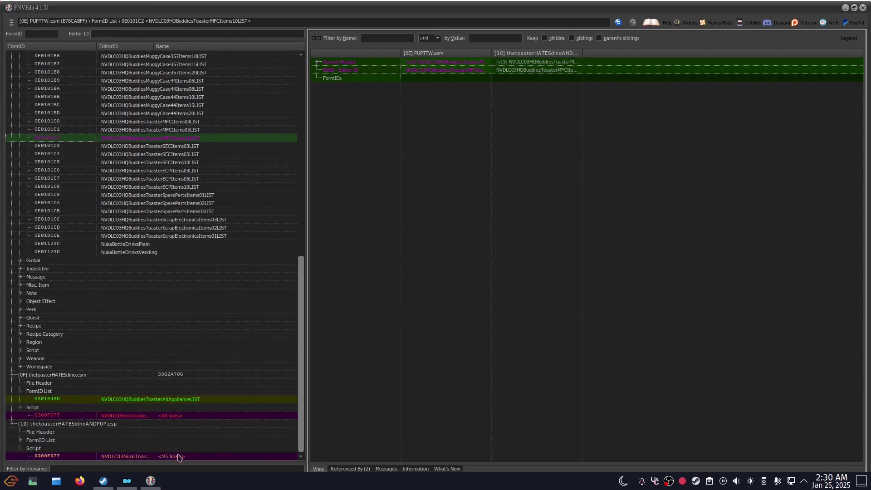
click(179, 457)
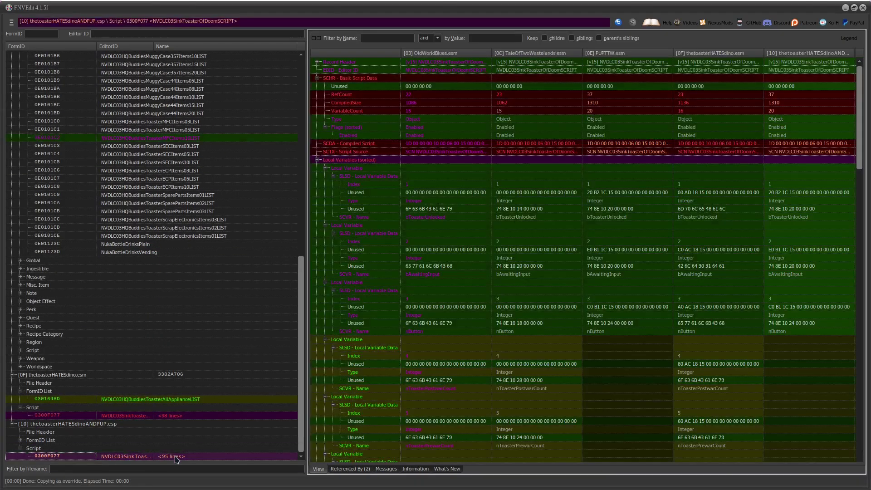
click(44, 424)
scroll(77, 354, up, 10)
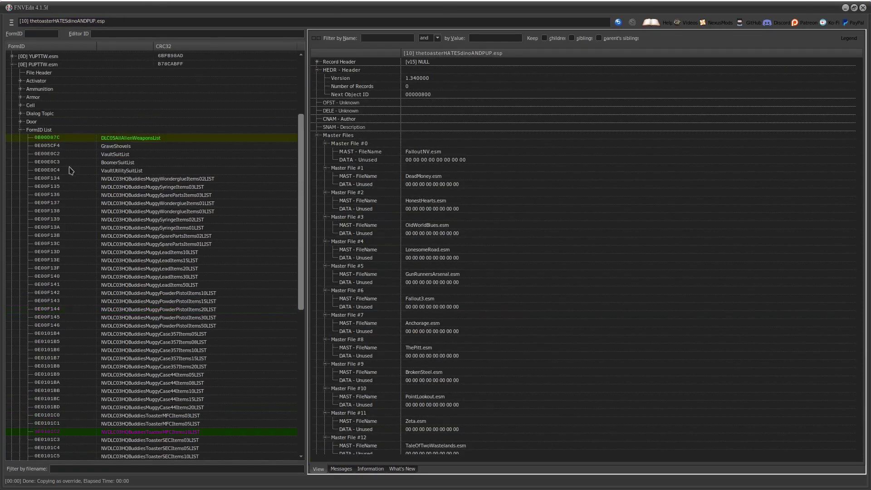
click(12, 177)
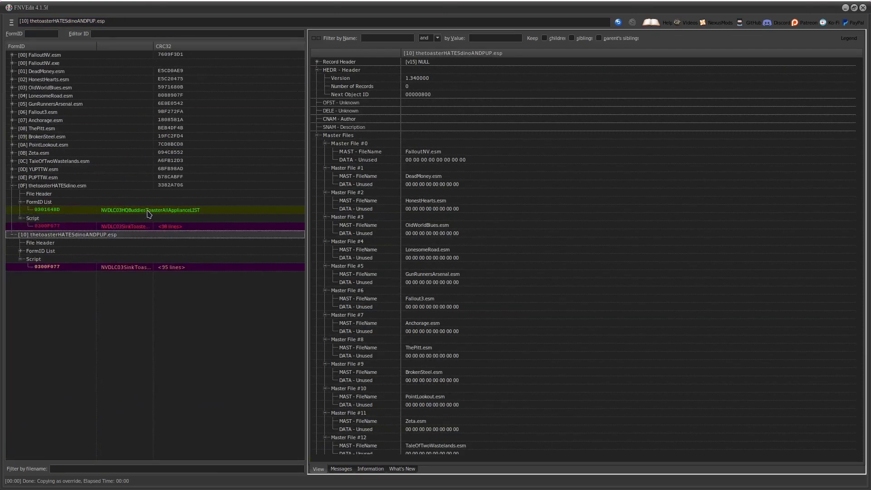
click(12, 186)
click(80, 195)
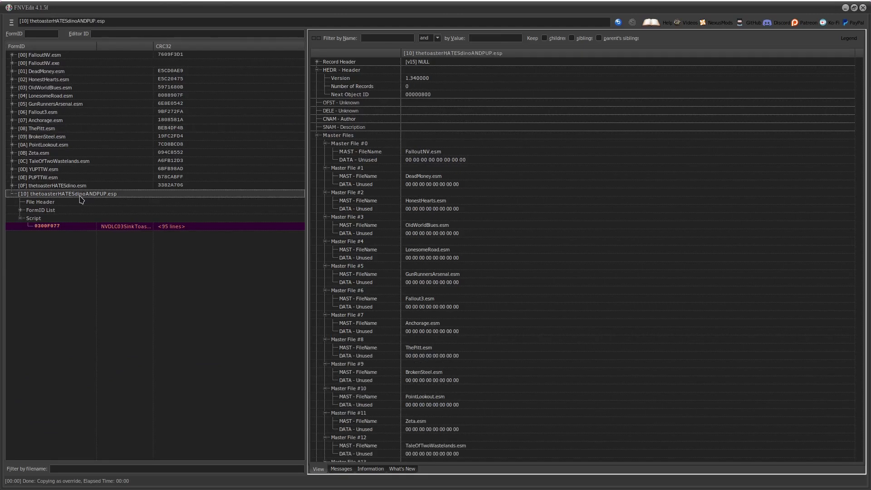
double_click(33, 211)
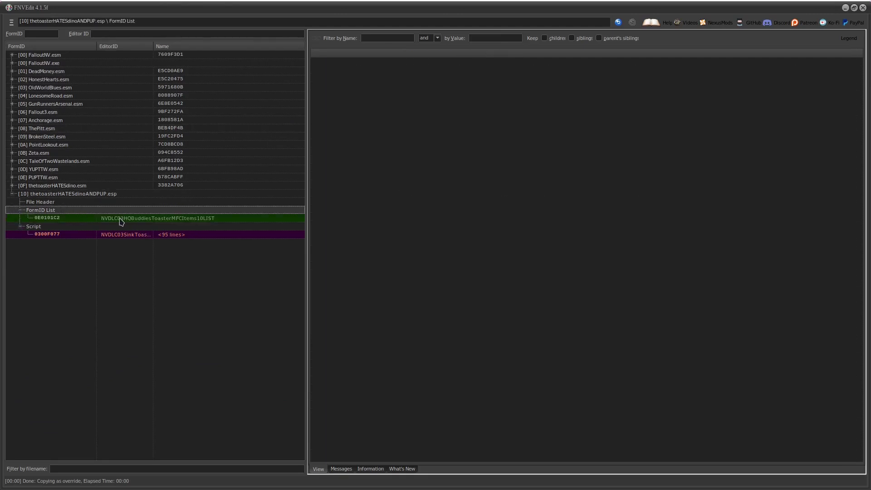
click(121, 221)
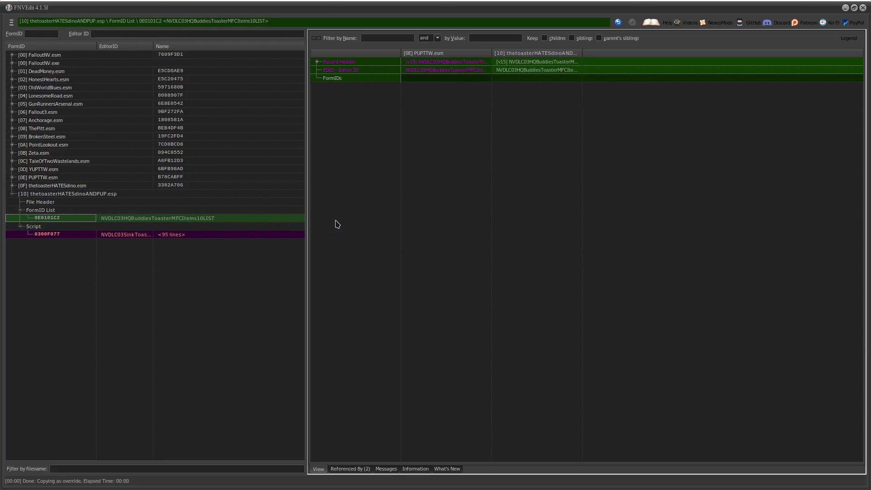
Step: Add a FormID entry to the patch's form list, set it to DinoToy "Dino Toy" [MISC:000CD18B], and widen the patch's column
right_click(510, 79)
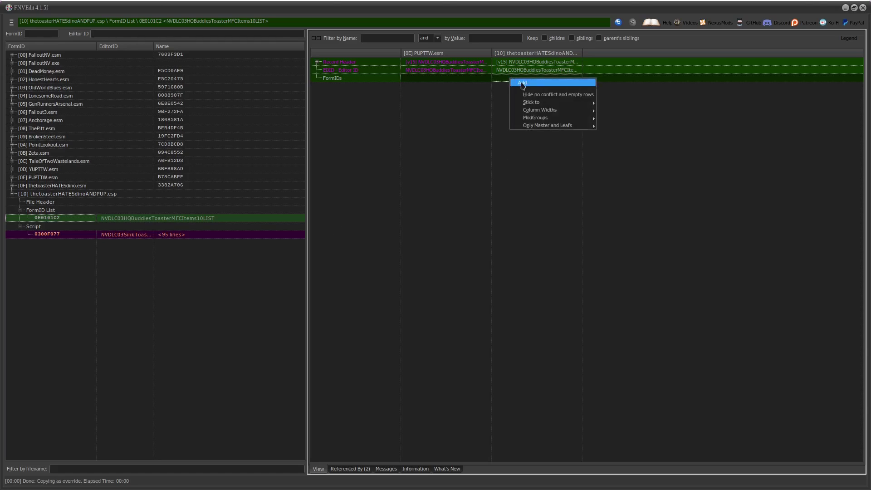
click(523, 84)
right_click(517, 87)
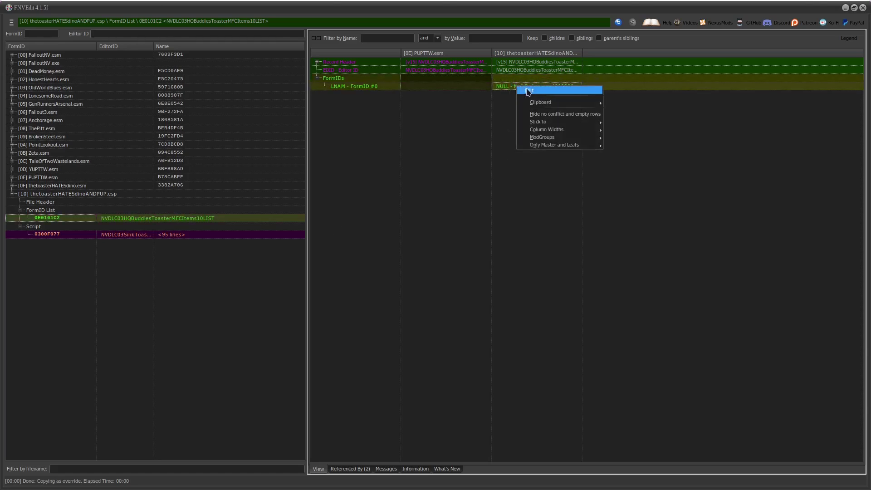
click(528, 90)
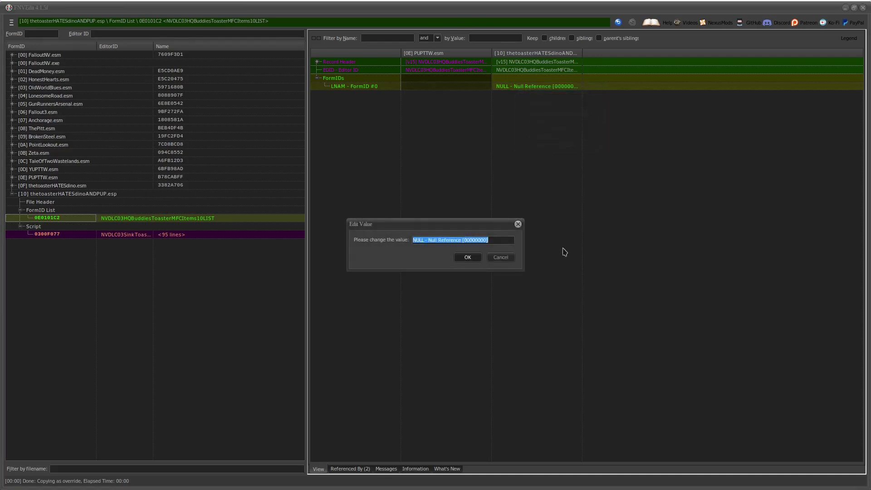
text(DinoToy "Dino Toy" [MISC:000CD18B])
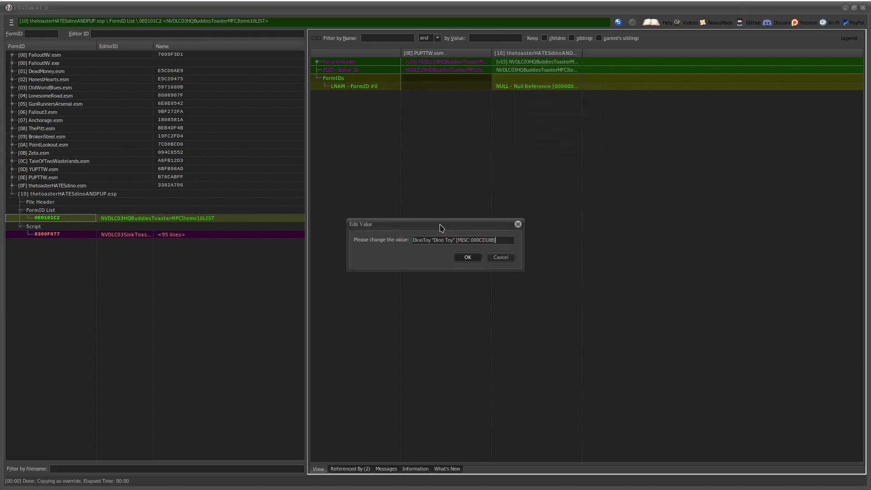
click(468, 258)
drag(583, 53, 669, 53)
Step: Save thetoasterHATESdinoANDPUP.esp and reopen its NVDLC03HQBuddiesToasterMFCItems10LIST record with the patch's column widened
click(12, 23)
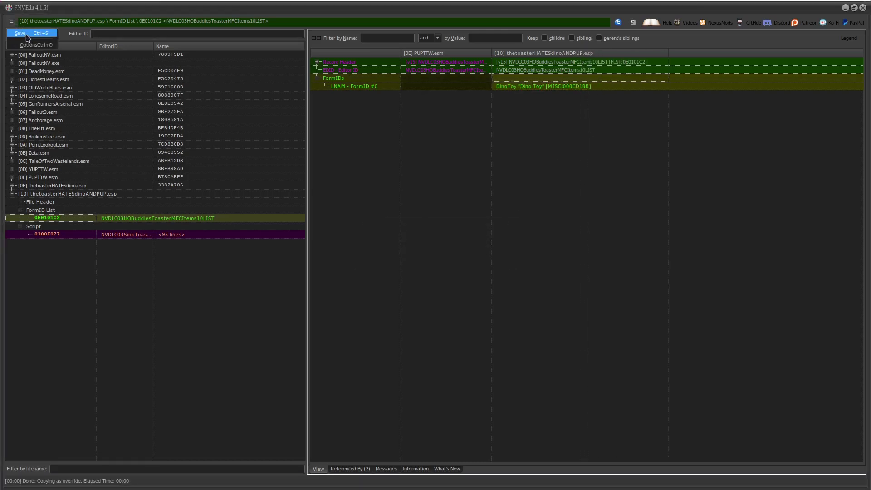
click(26, 35)
click(485, 368)
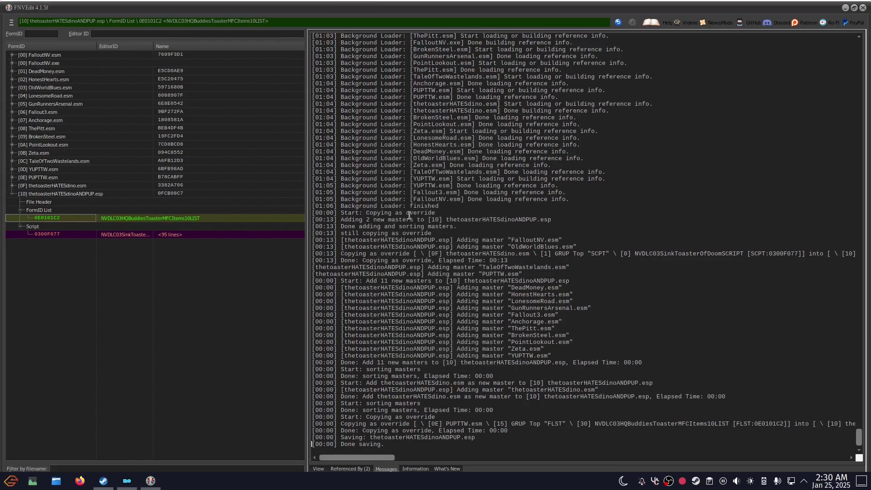
click(193, 232)
click(196, 218)
drag(582, 53, 671, 54)
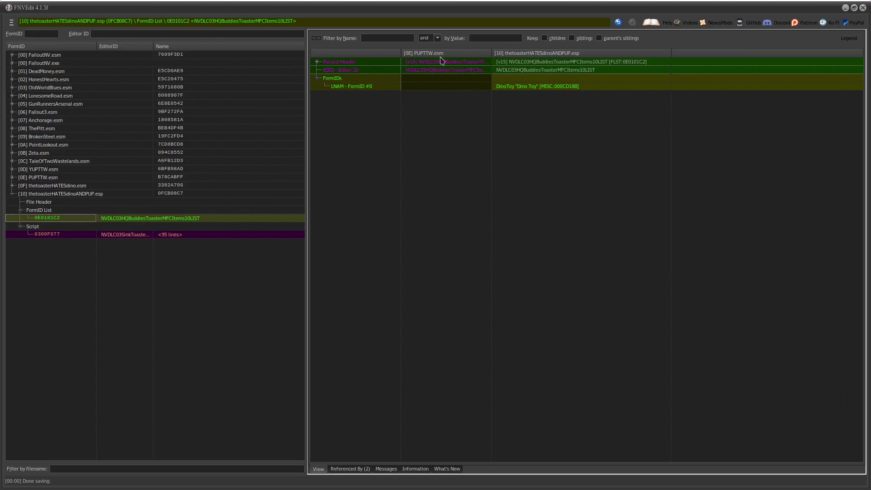
Step: Open the script source of NVDLC03SinkToasterOfDoomSCRIPT in thetoasterHATESdinoANDPUP.esp at its Add Item Multipliers section
click(527, 87)
click(559, 71)
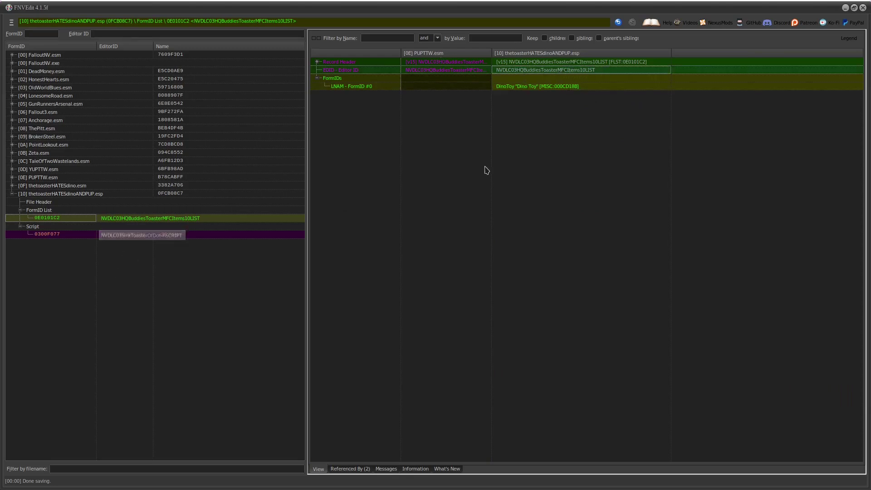
click(185, 236)
click(789, 153)
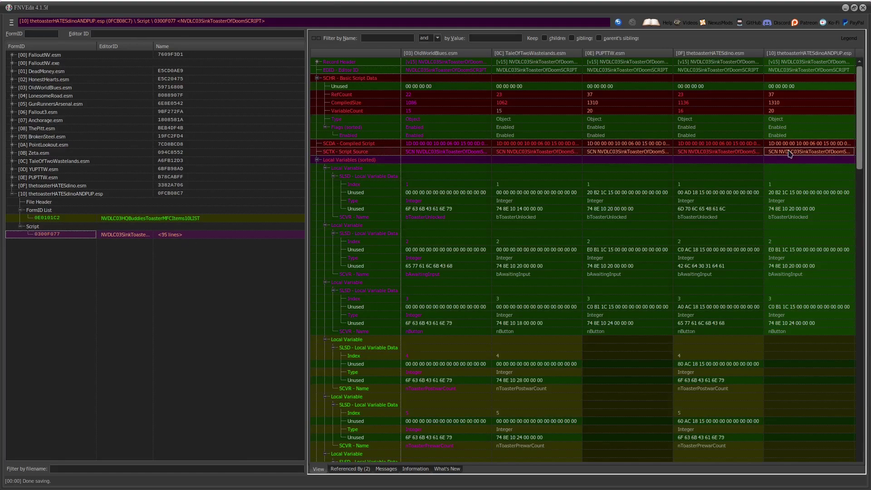
double_click(789, 154)
scroll(408, 213, down, 20)
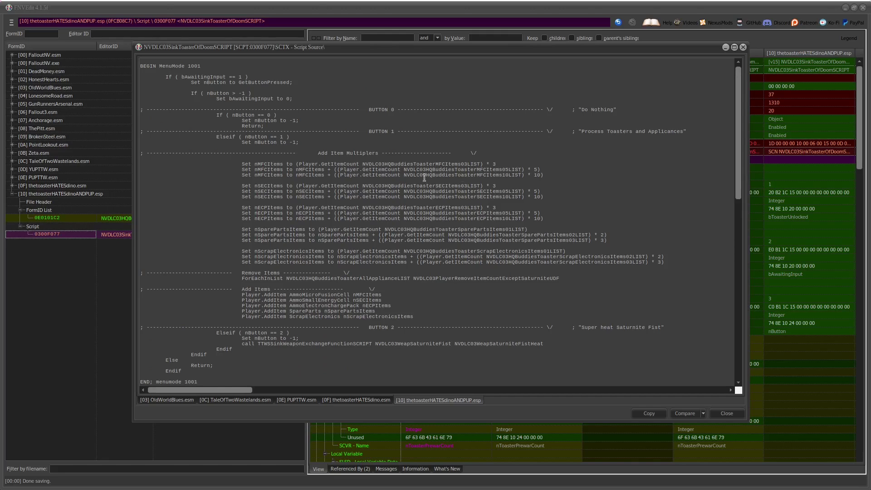
Step: Examine how the script uses NVDLC03HQBuddiesToasterMFCItems10LIST, nMFCItems and the AmmoMicroFusionCell AddItem line, and close the script source
drag(404, 175, 523, 175)
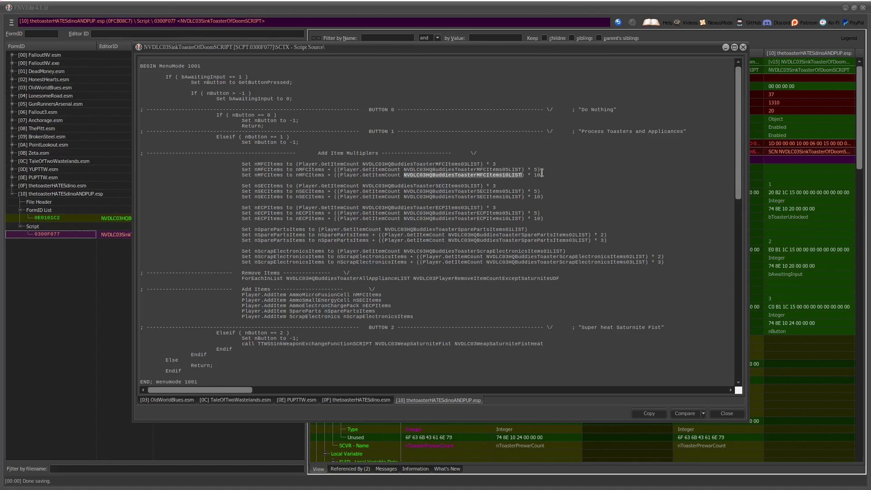
drag(339, 175, 522, 175)
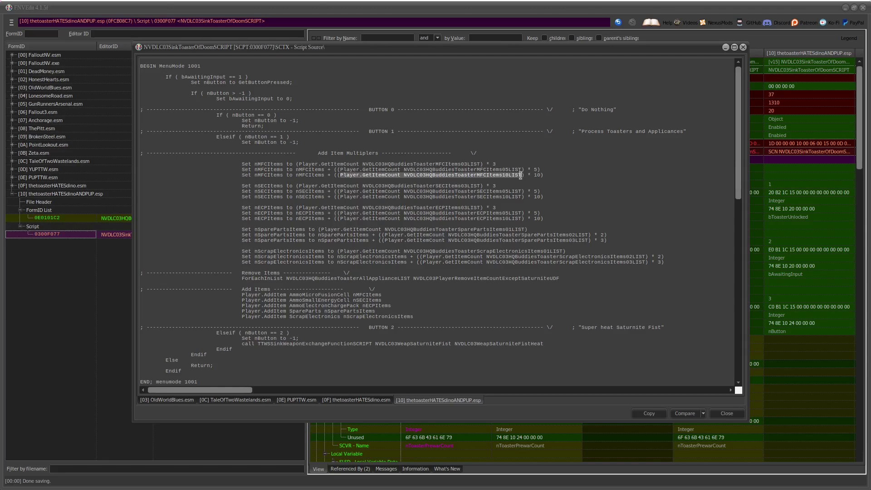
click(539, 174)
drag(295, 176, 325, 175)
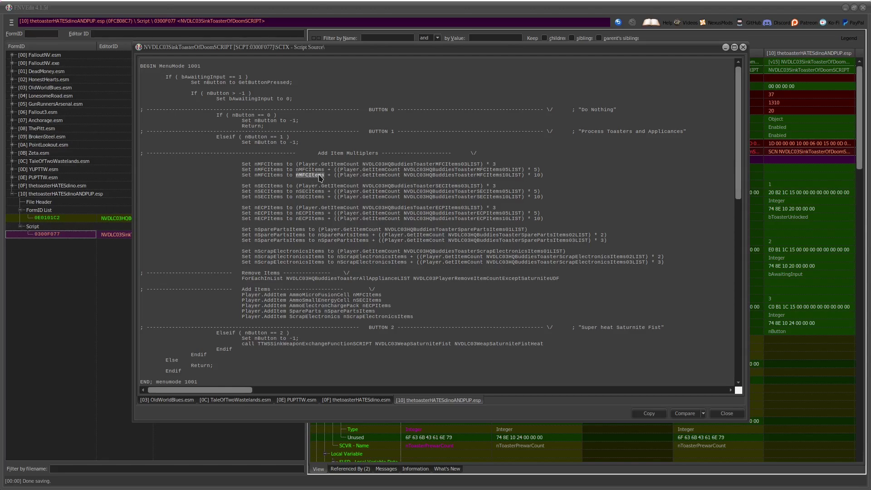
drag(255, 176, 293, 176)
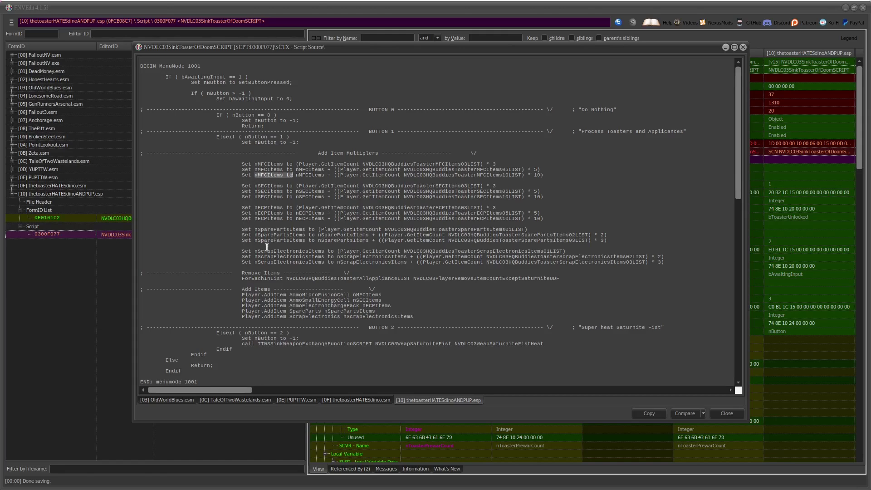
drag(296, 175, 318, 175)
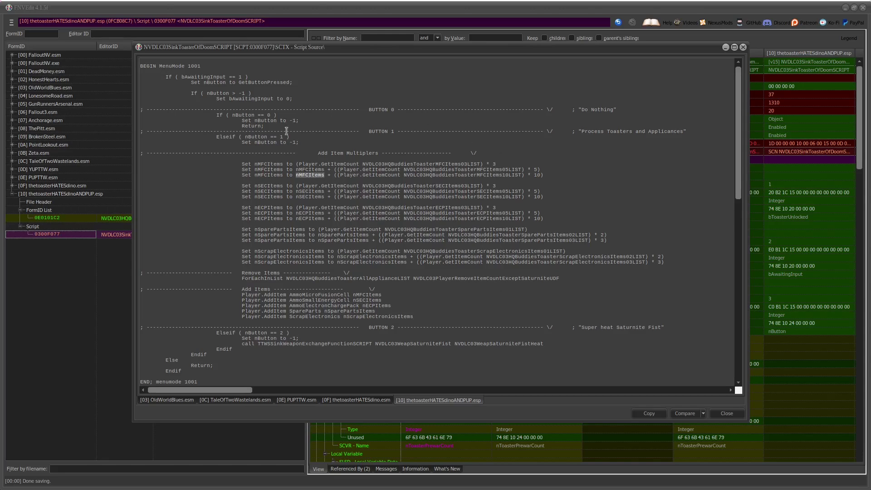
drag(288, 294, 364, 292)
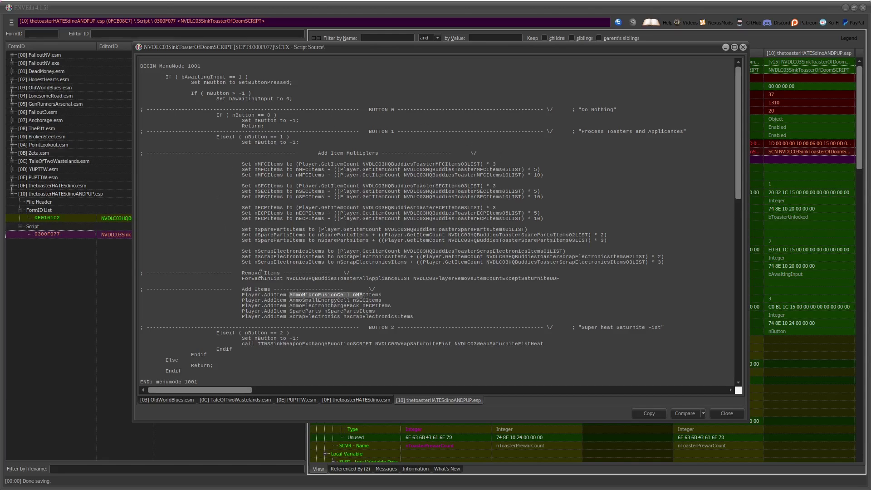
click(296, 245)
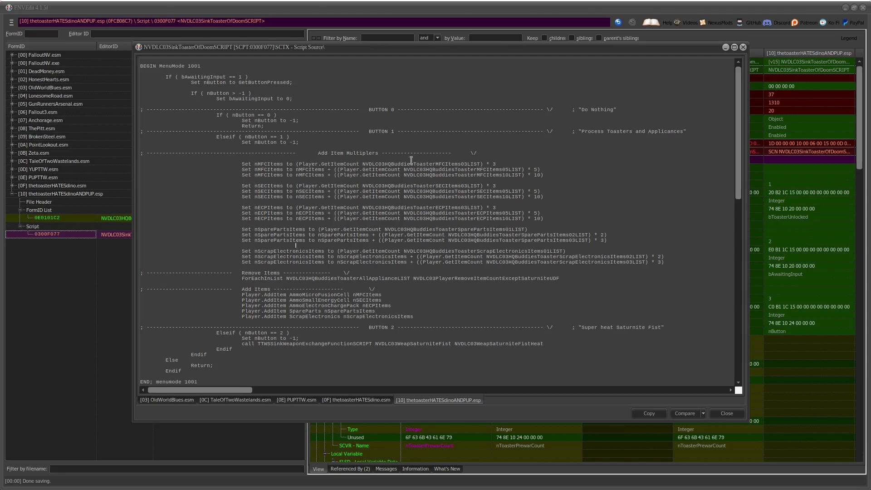
click(743, 48)
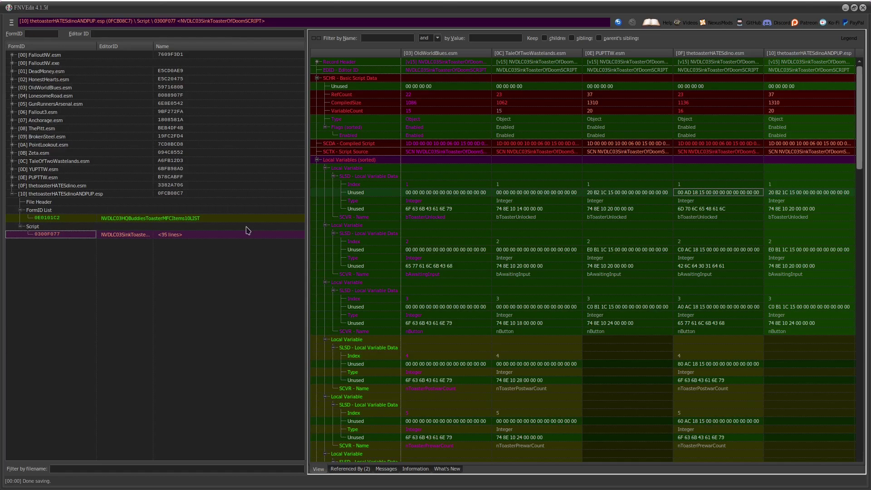
Step: Review the patch's NVDLC03HQBuddiesToasterMFCItems10LIST record and compare the toaster script's local variables across the plugins
click(170, 219)
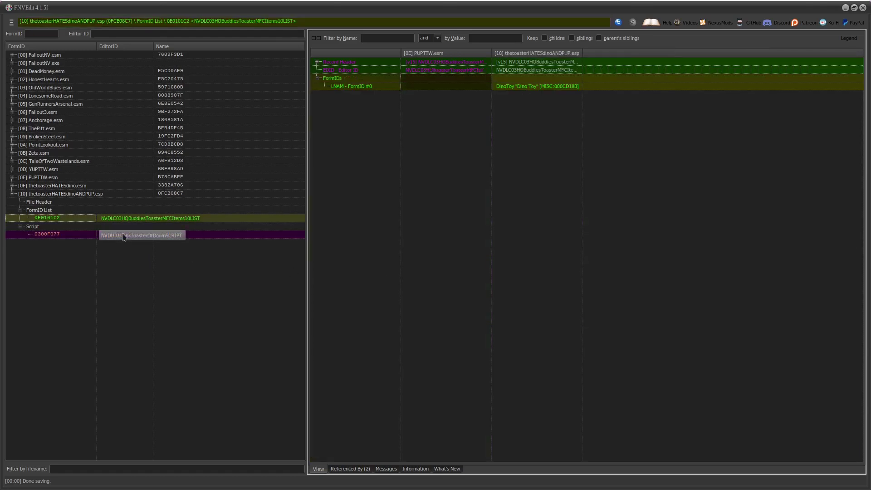
click(245, 236)
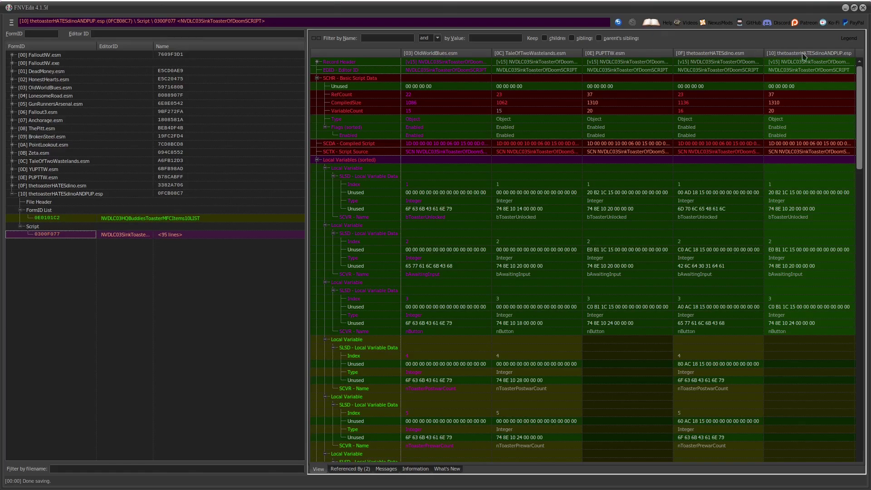
scroll(710, 391, down, 2)
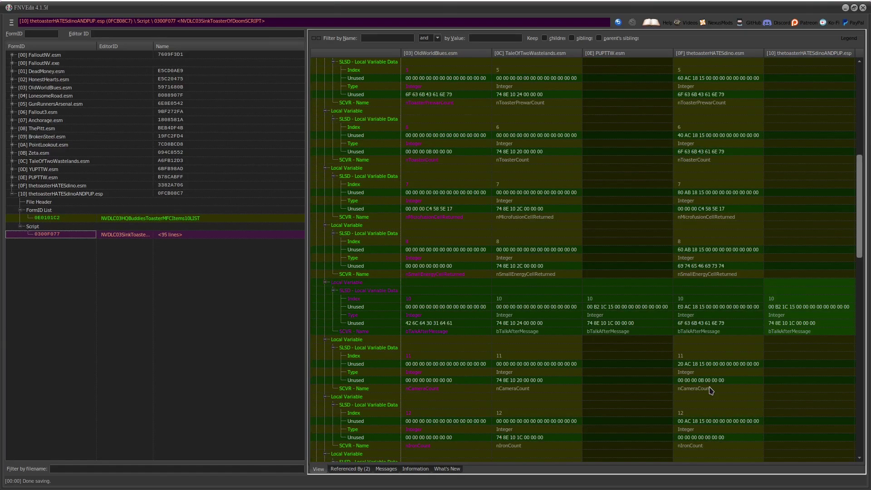
scroll(711, 389, up, 2)
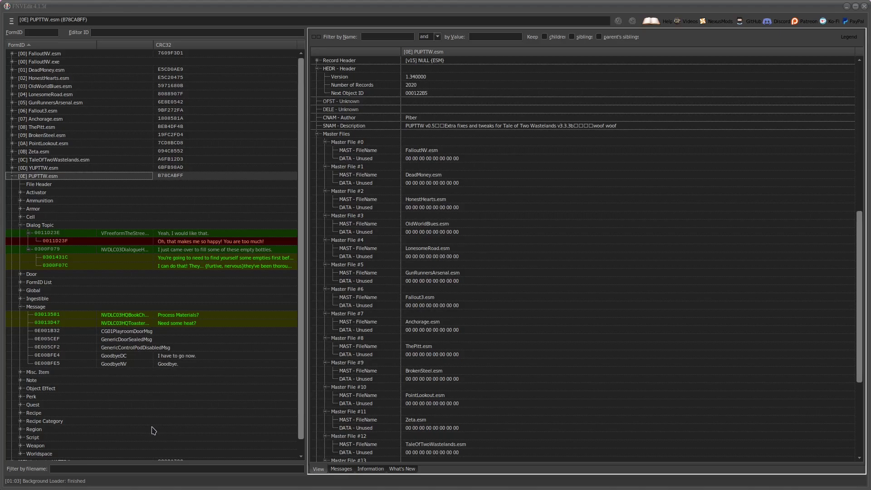
Step: Open PUPTTW.esm's empty-bottles dialog response 0301431C and widen the OldWorldBlues.esm and PUPTTW.esm columns
click(236, 259)
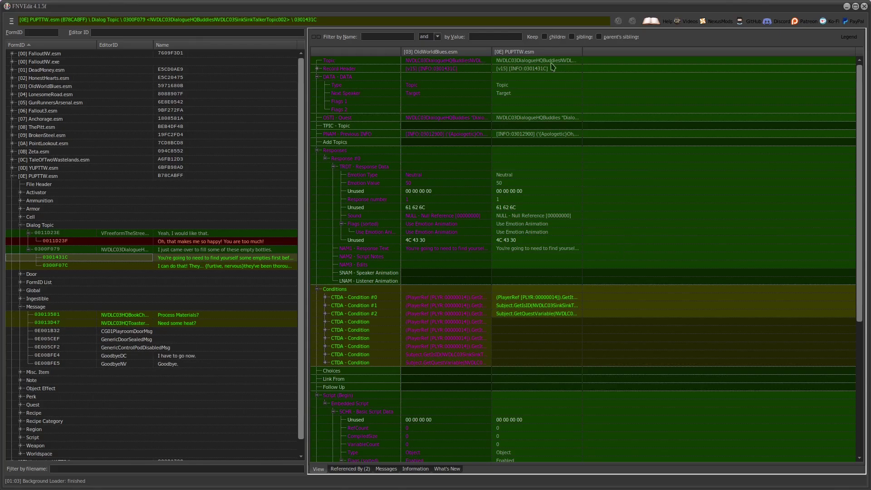
scroll(570, 321, down, 10)
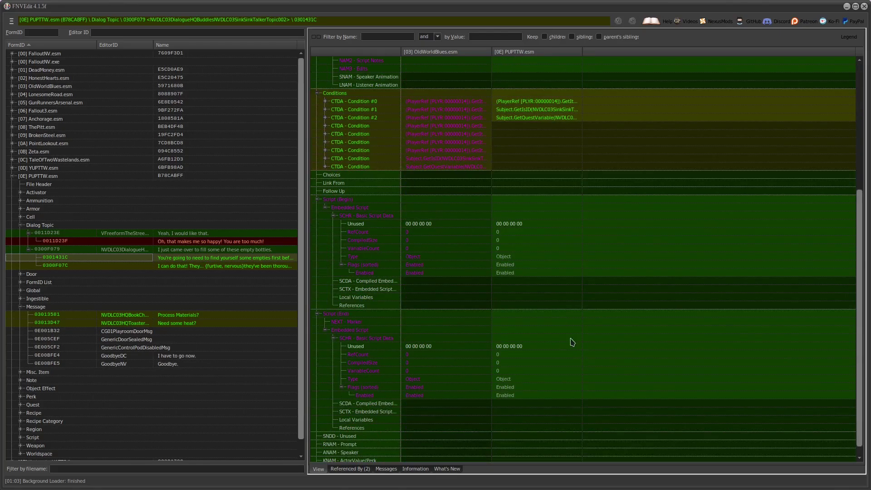
scroll(574, 349, up, 10)
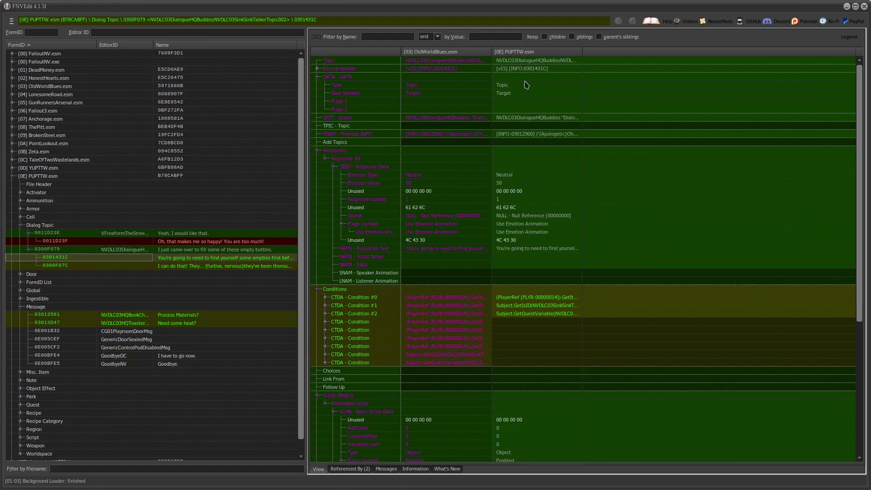
drag(582, 55, 803, 55)
drag(492, 53, 592, 54)
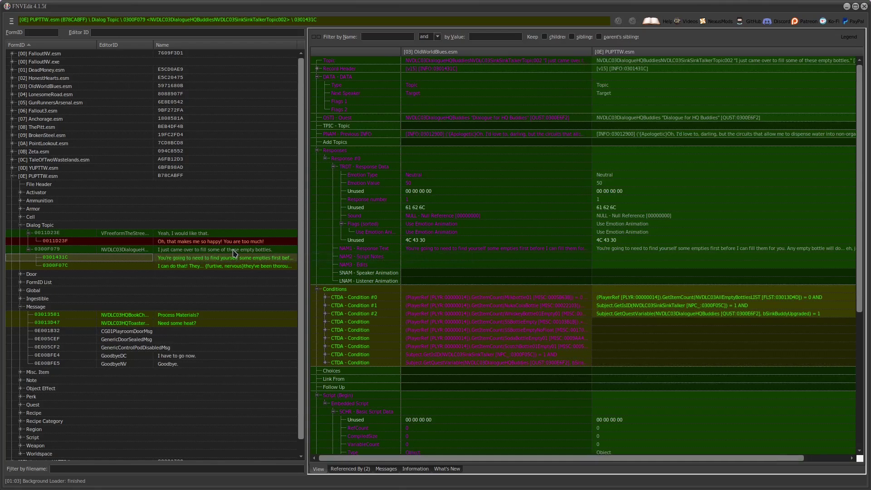
Step: Go through OldWorldBlues.esm's individual item-count conditions on the empty-bottles dialog response
click(515, 322)
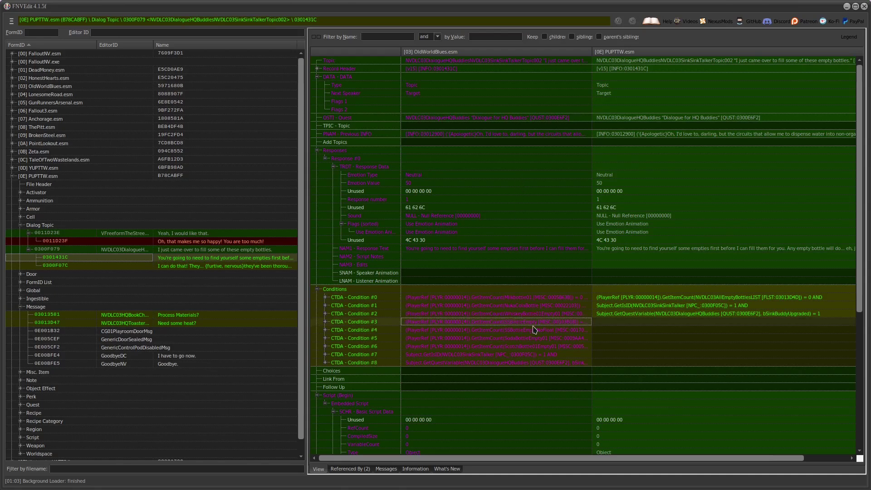
click(482, 299)
key(Down)
key(Down)
key(Down)
key(Down)
key(Down)
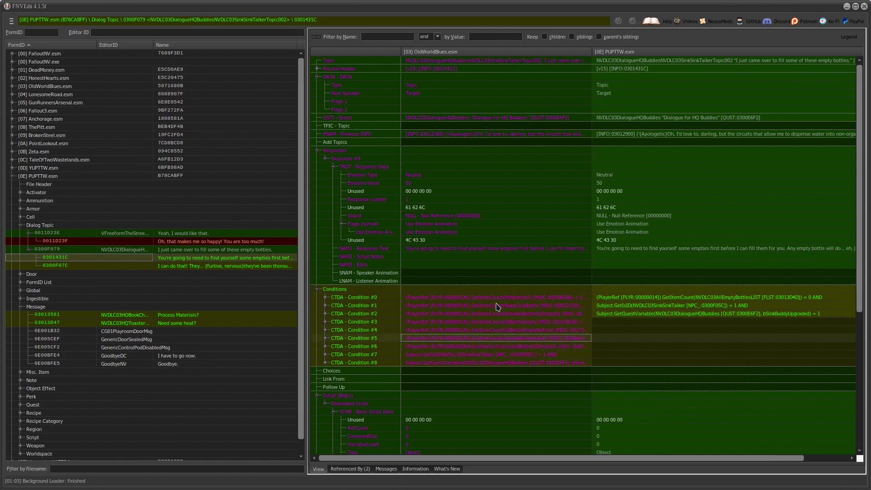
key(Up)
key(Up)
key(Up)
key(Up)
key(Up)
key(Down)
key(Down)
key(Down)
key(Down)
key(Down)
Step: Compare PUPTTW.esm's NVDLC03AllEmptyBottlesLIST condition with the OldWorldBlues.esm conditions on the same dialog response
click(694, 300)
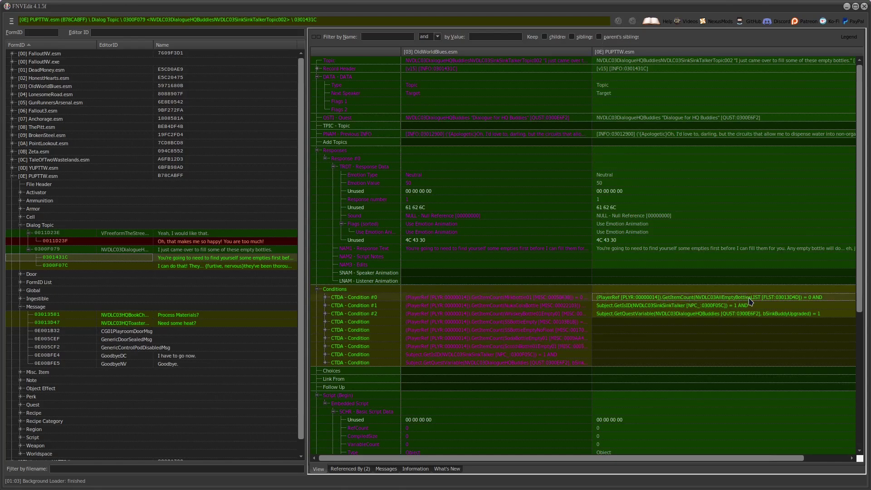
mouse_move(619, 462)
mouse_down()
mouse_move(648, 463)
mouse_move(620, 462)
mouse_up()
click(537, 298)
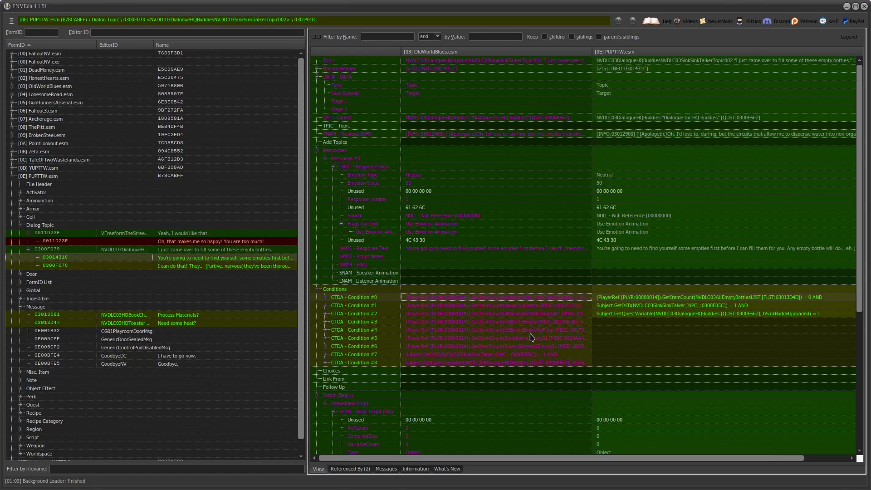
click(517, 354)
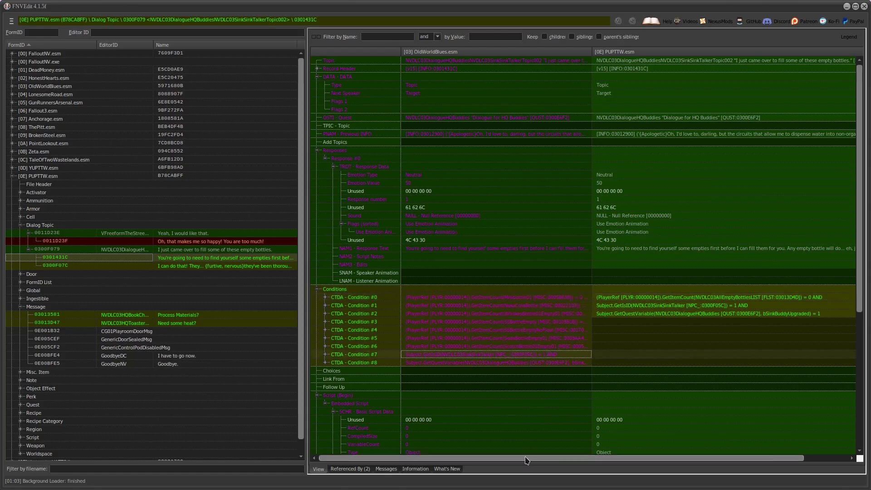
drag(533, 461, 577, 461)
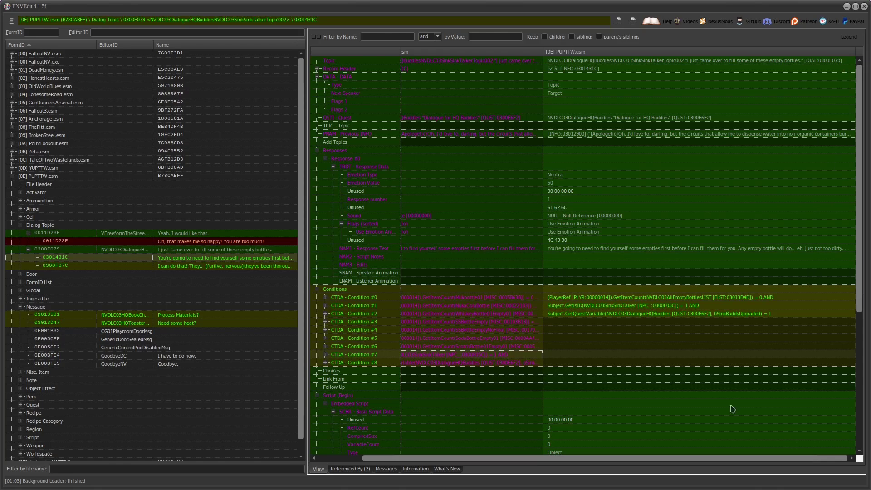
click(690, 298)
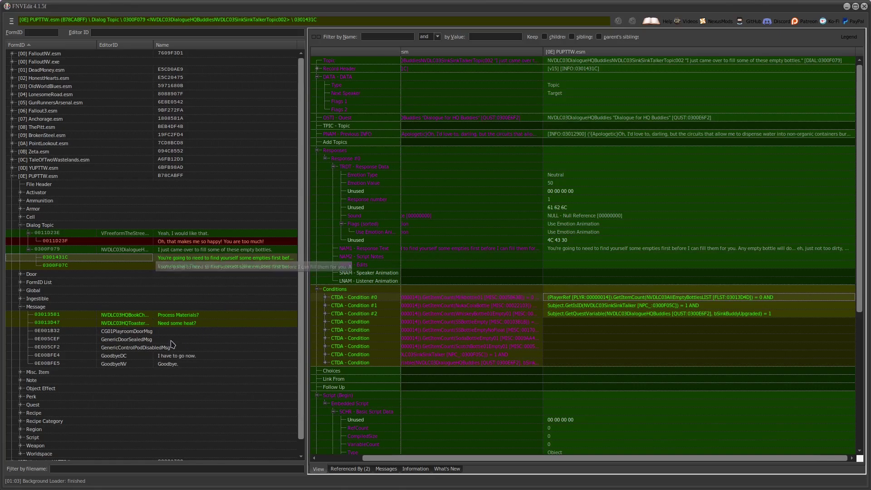
Step: Open PUPTTW.esm's NVDLC03HQBookChuteMSG message record and widen the OldWorldBlues.esm column to read its menu button conditions
scroll(171, 349, down, 1)
click(179, 302)
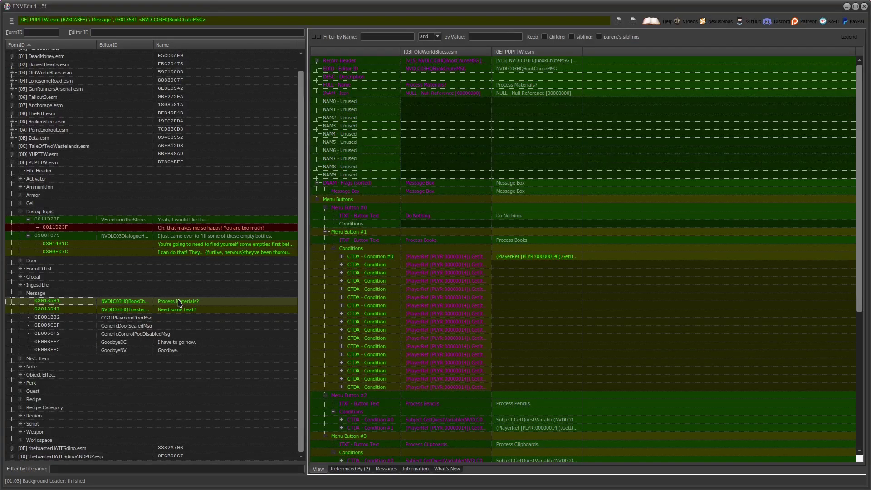
drag(491, 51, 622, 57)
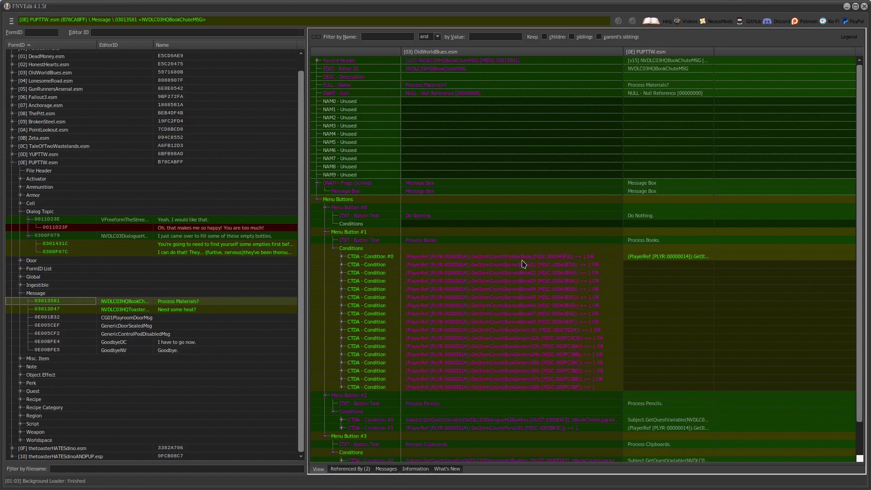
scroll(522, 280, down, 1)
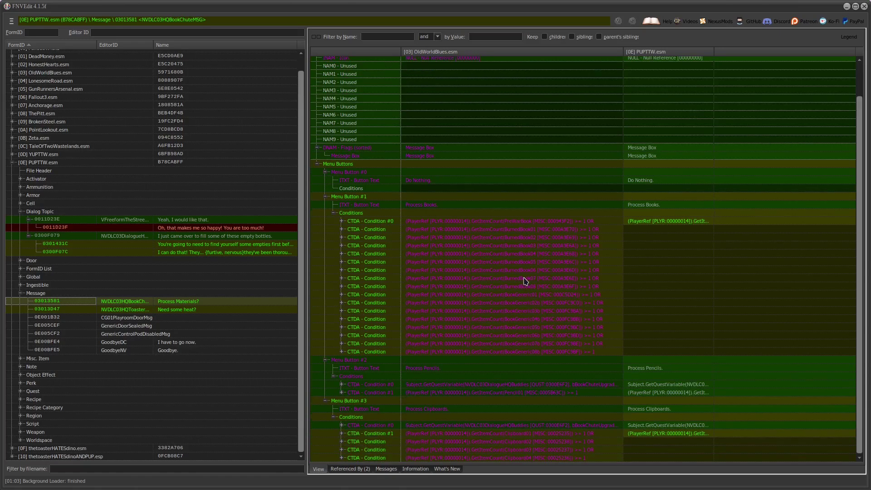
Step: Compare OldWorldBlues.esm's Process Books conditions with PUPTTW.esm's NVDLC03BooksAllNonSkill condition, widening the PUPTTW.esm column
click(544, 221)
key(Down)
key(Down)
key(Down)
key(Down)
key(Down)
key(Down)
key(Down)
key(Down)
key(Down)
key(Down)
key(Down)
key(Down)
key(Down)
key(Down)
key(Down)
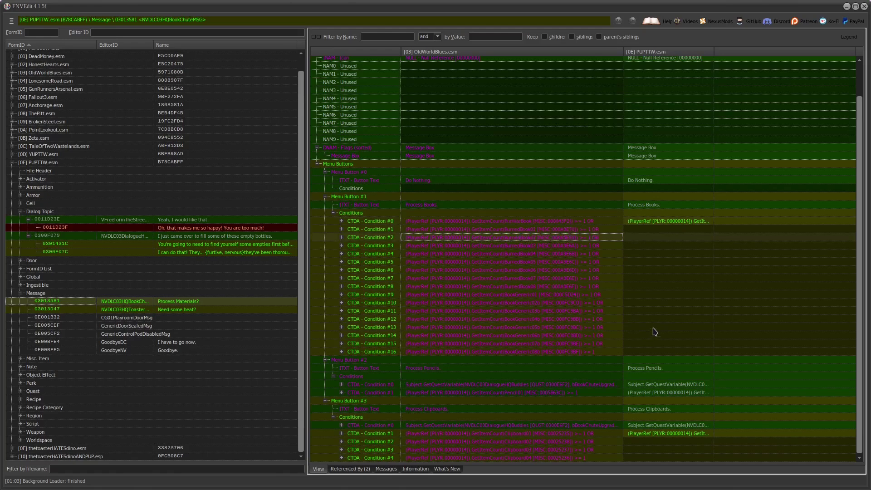
key(Up)
key(Up)
key(Up)
key(Up)
key(Up)
key(Up)
key(Up)
key(Up)
key(Up)
key(Up)
key(Up)
key(Up)
key(Up)
drag(714, 52, 827, 51)
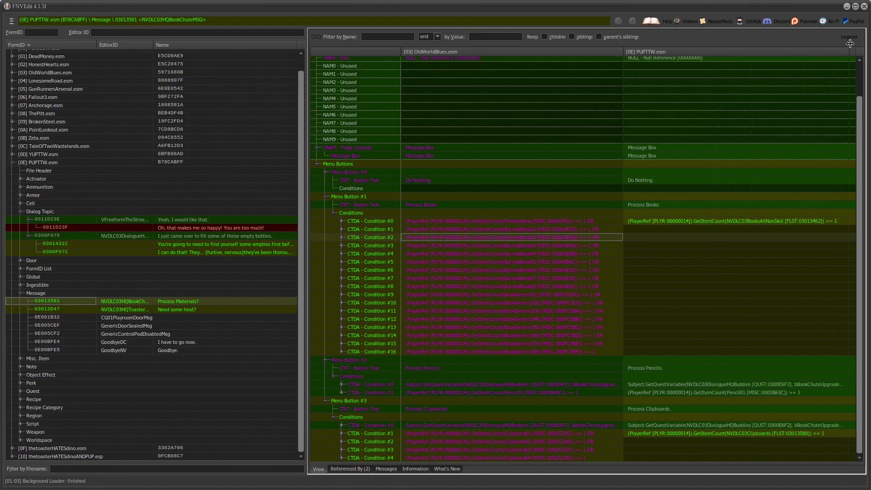
click(758, 222)
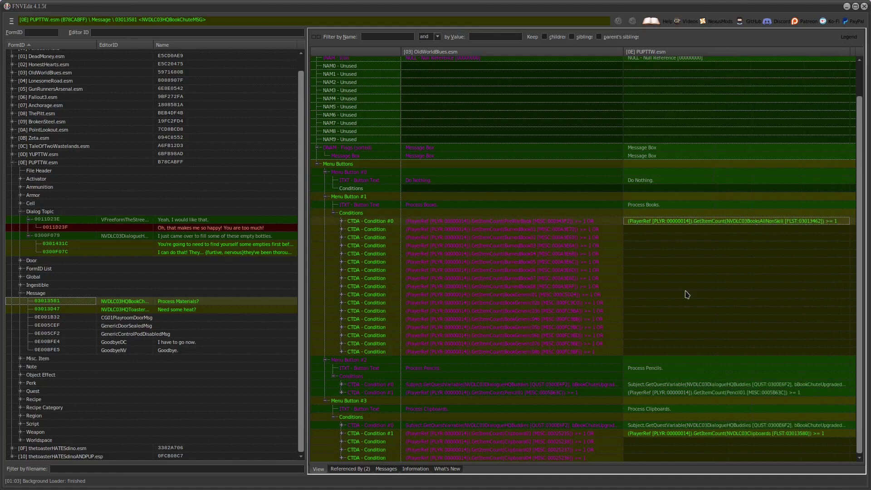